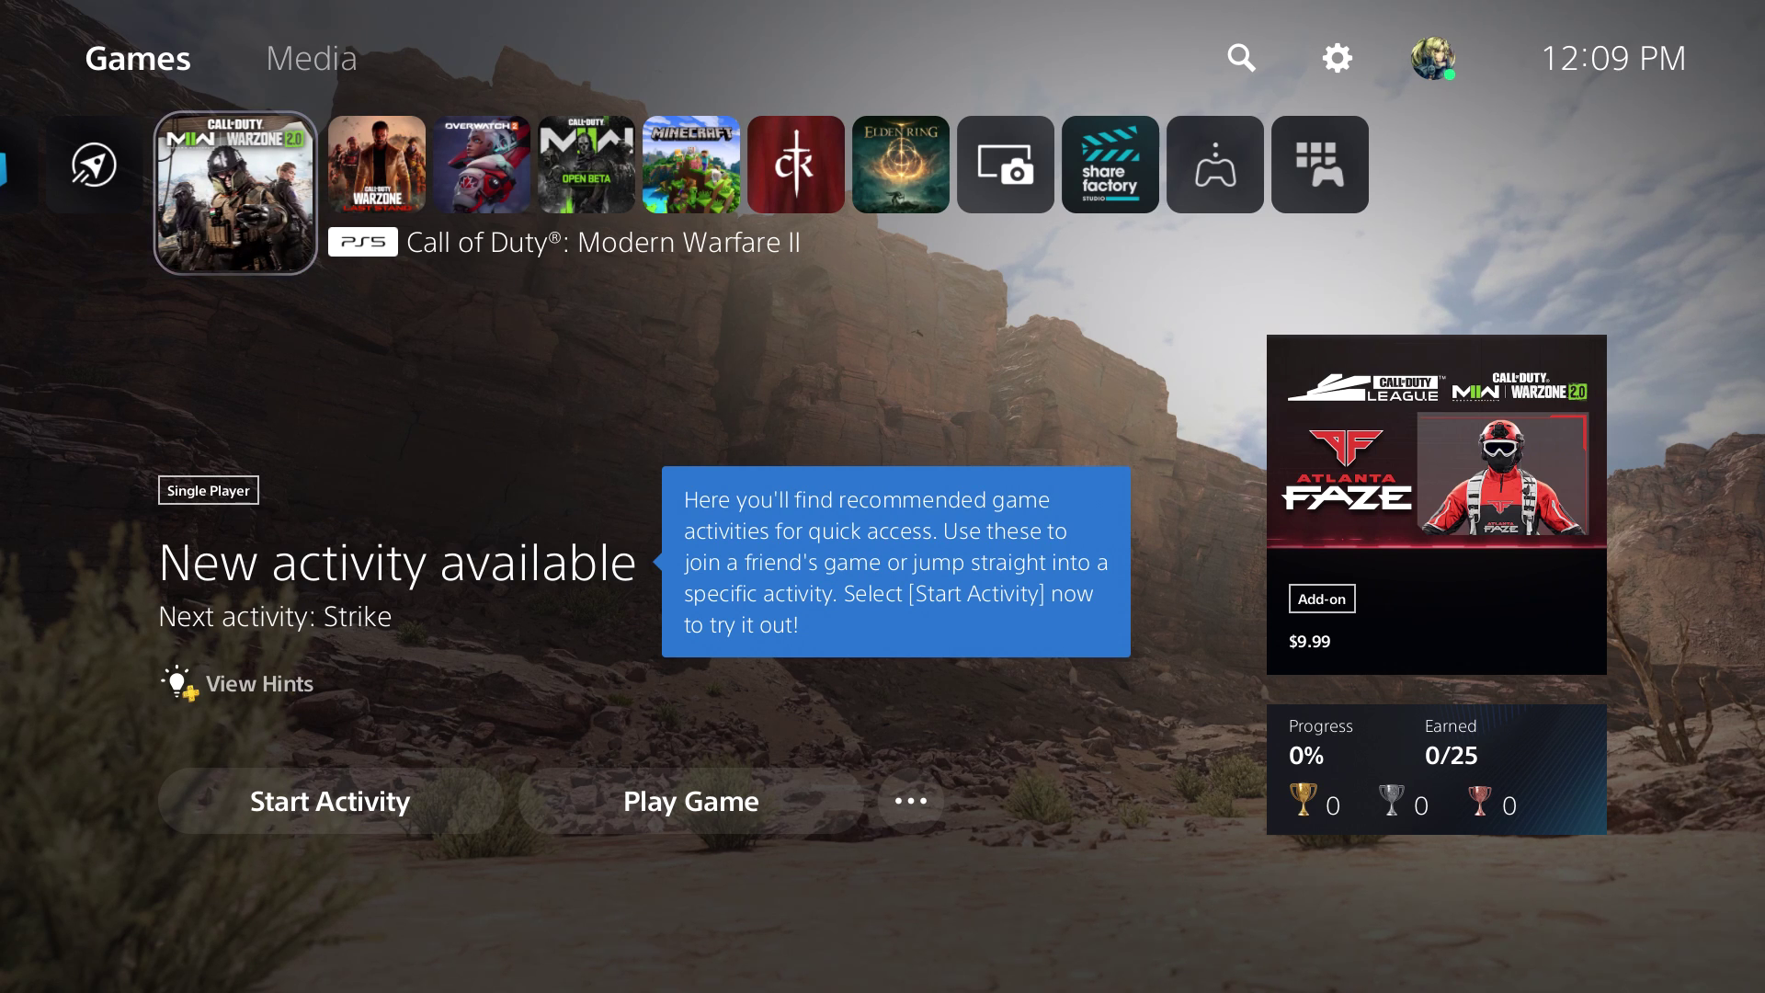
# - Browse recent downloads and installs in the quick control center, then return home
pyautogui.press('super')
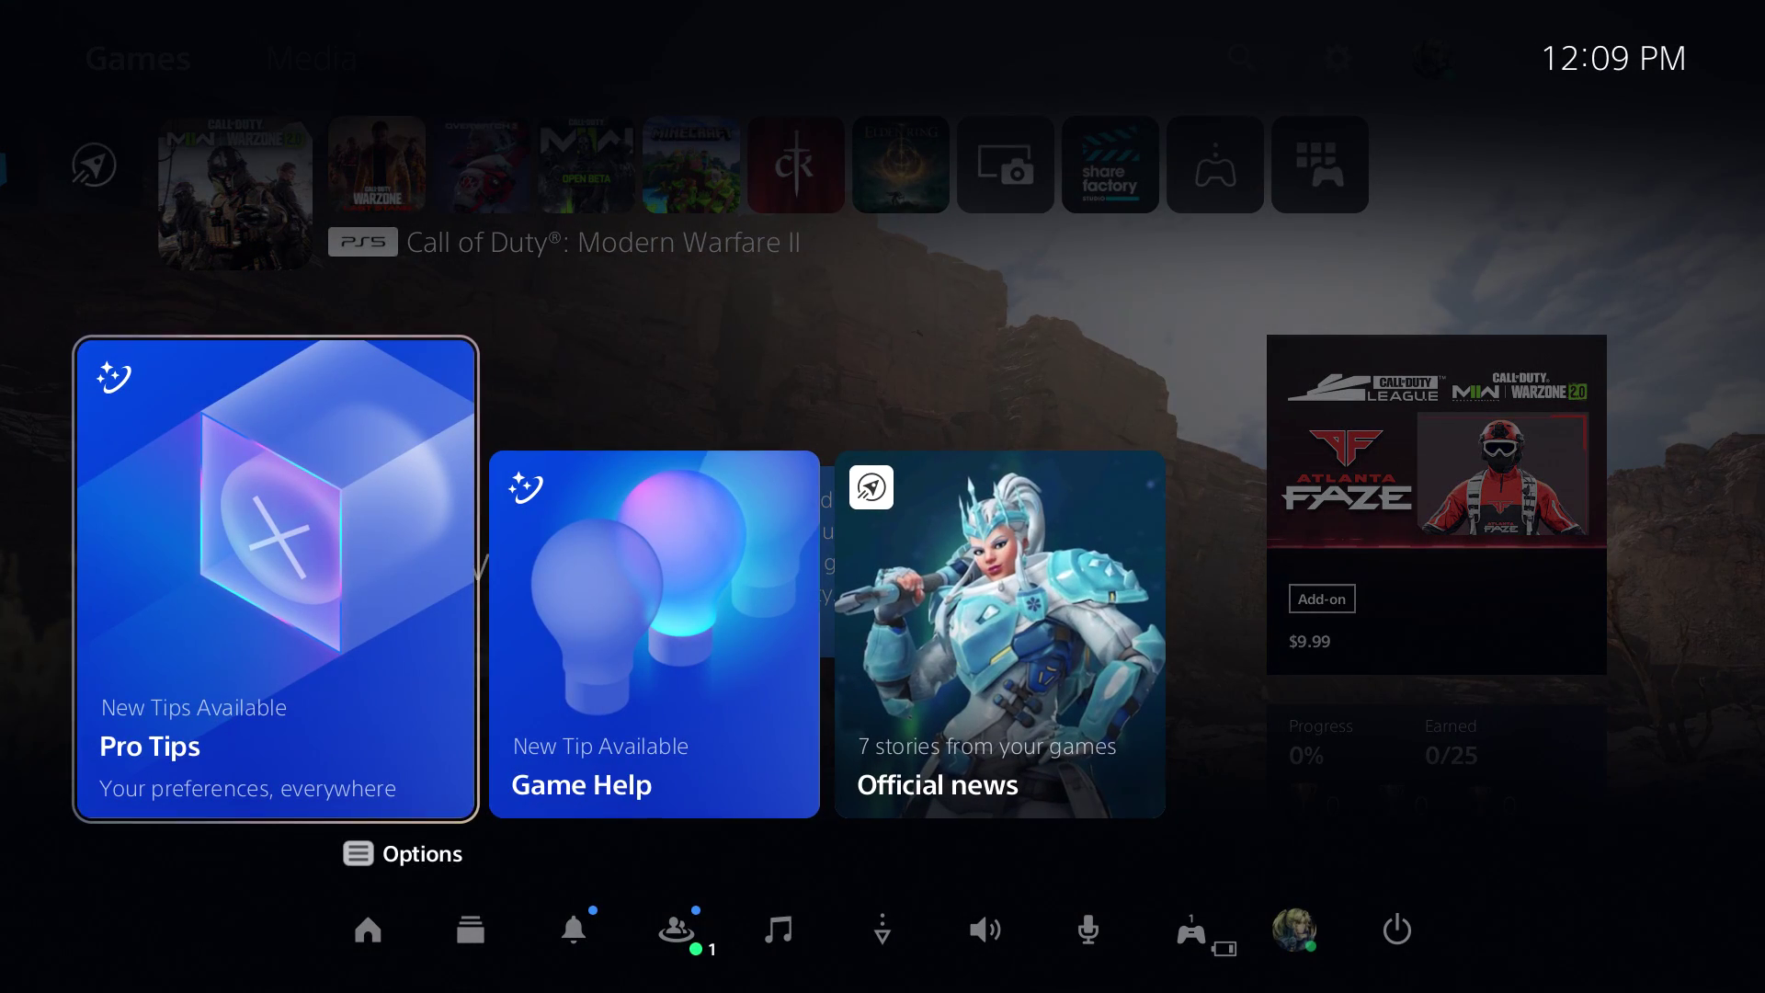
pyautogui.press('Down')
pyautogui.press('Right')
pyautogui.press('Right')
pyautogui.press('Right')
pyautogui.press('Right')
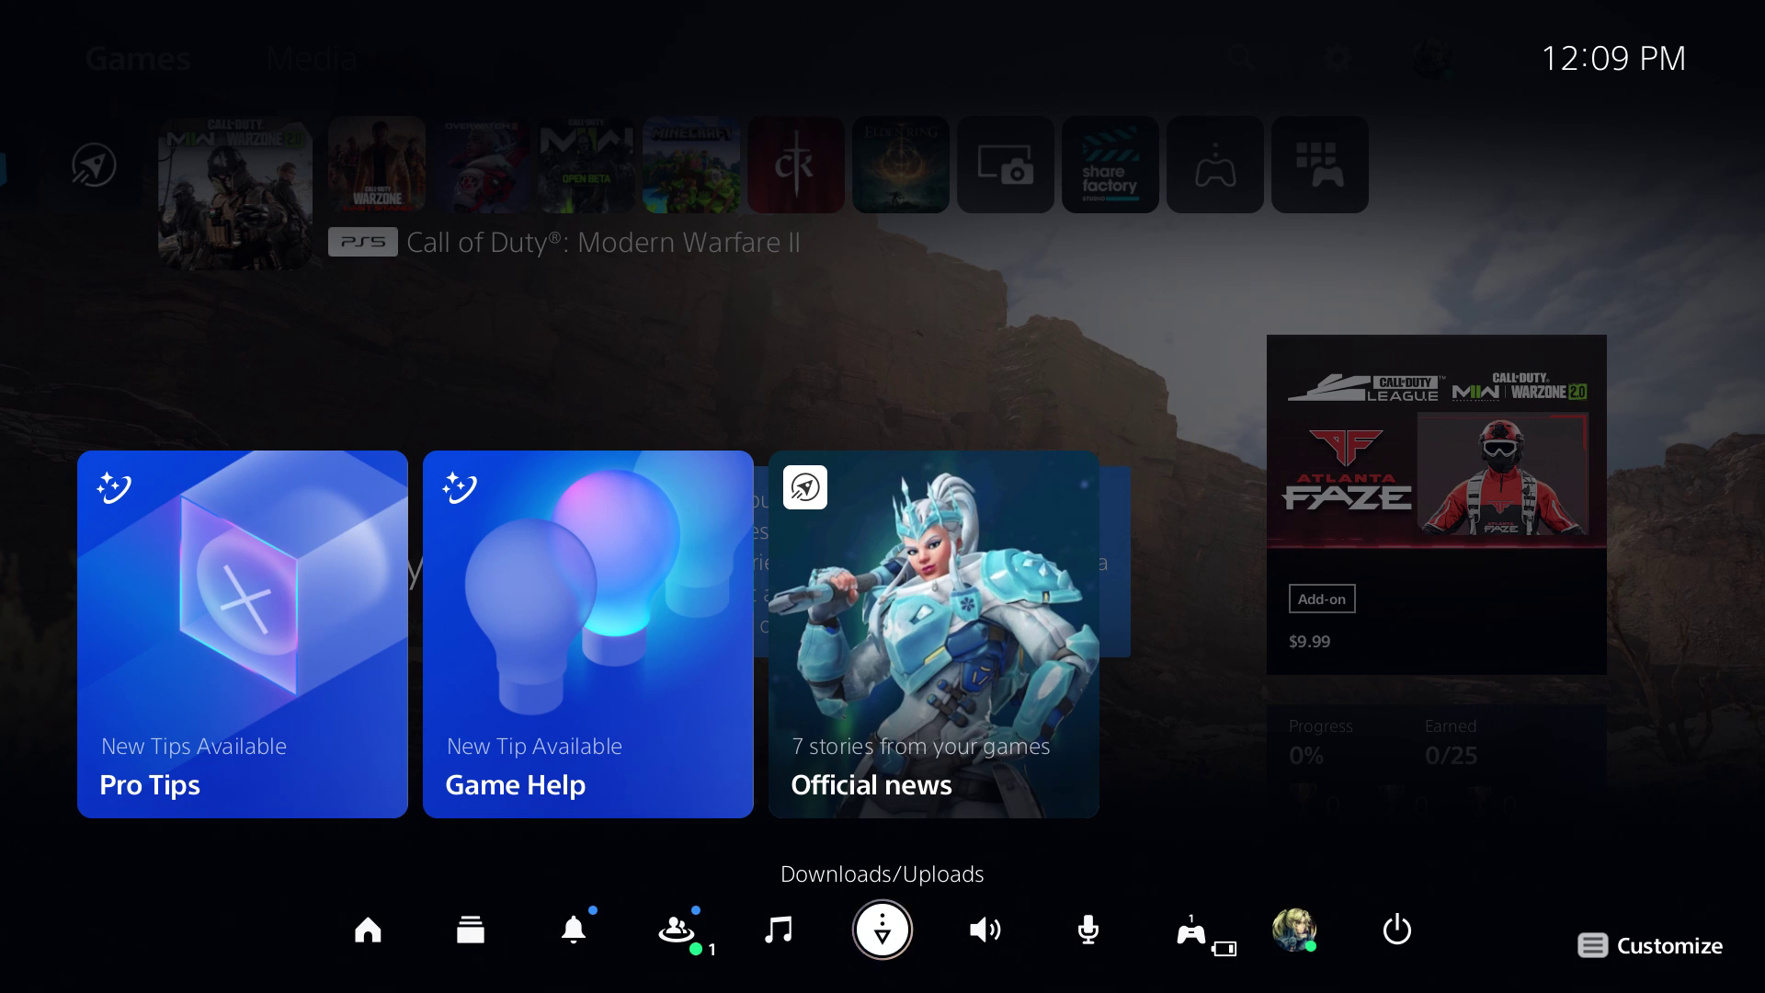
pyautogui.press('Return')
pyautogui.press('Down')
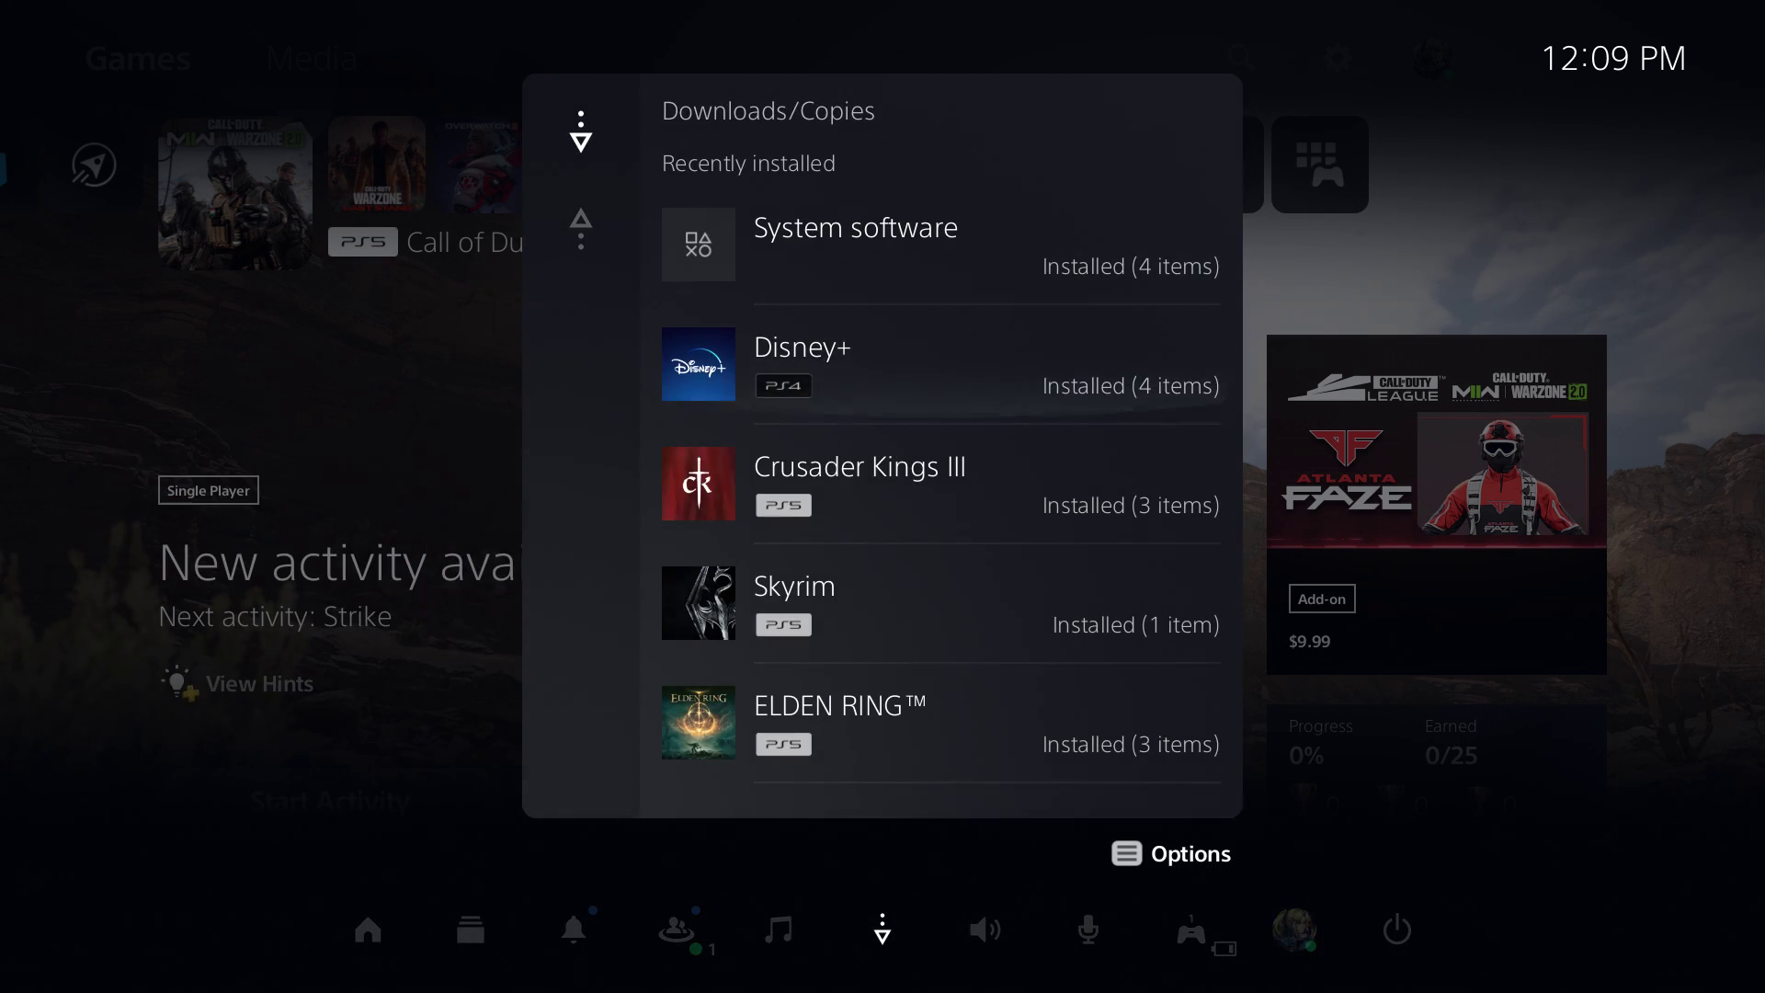
pyautogui.press('Down')
pyautogui.press('Up')
pyautogui.press('Up')
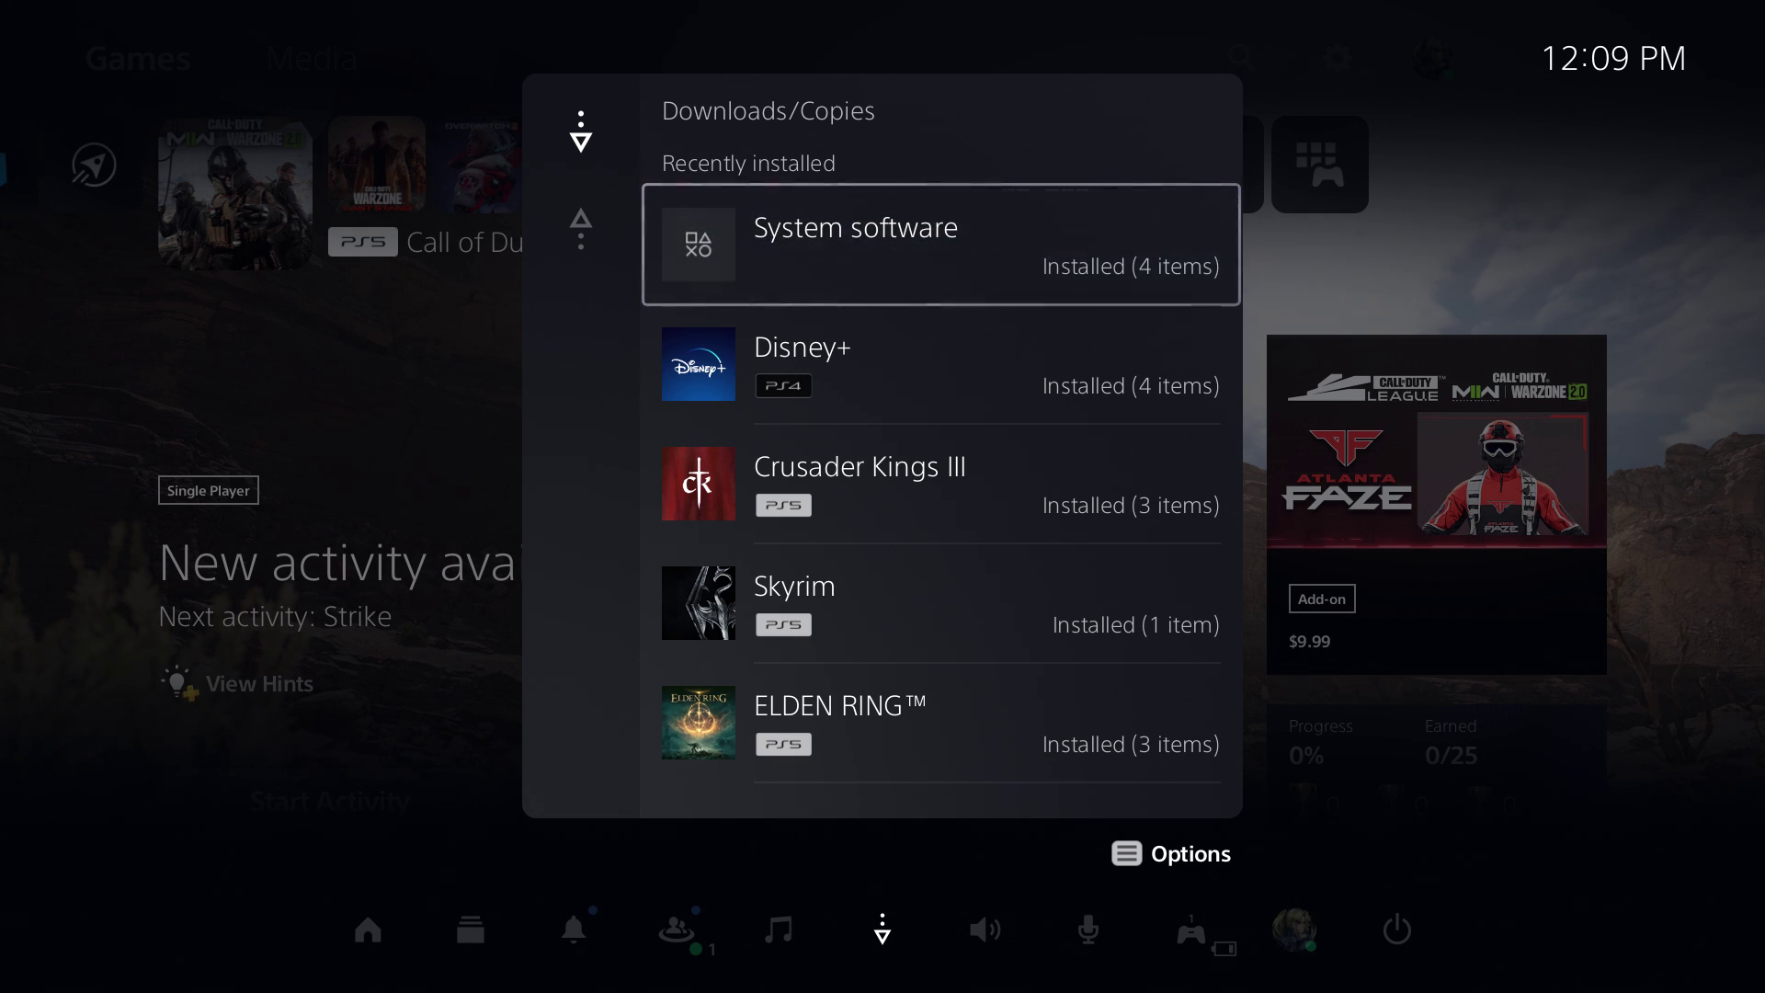
pyautogui.press('Left')
pyautogui.press('Escape')
pyautogui.press('Escape')
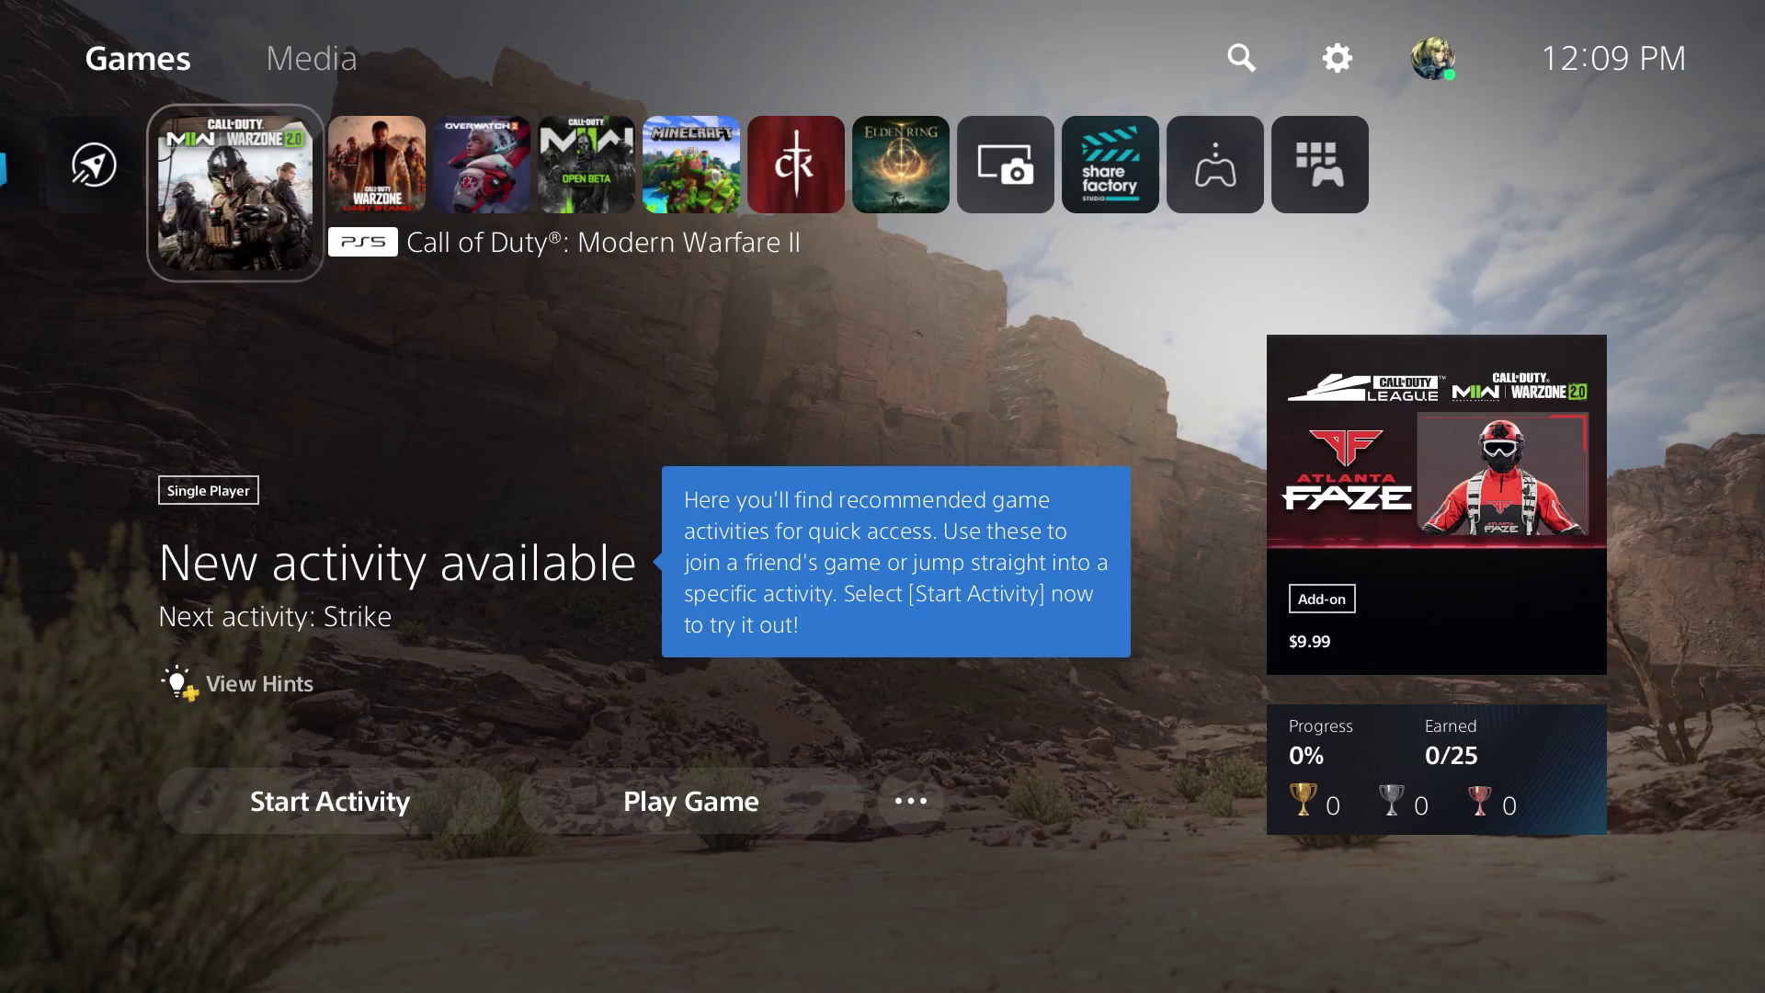
# - Open Storage in system settings to view the Games and Apps storage breakdown
pyautogui.press('Right')
pyautogui.press('Right')
pyautogui.press('Return')
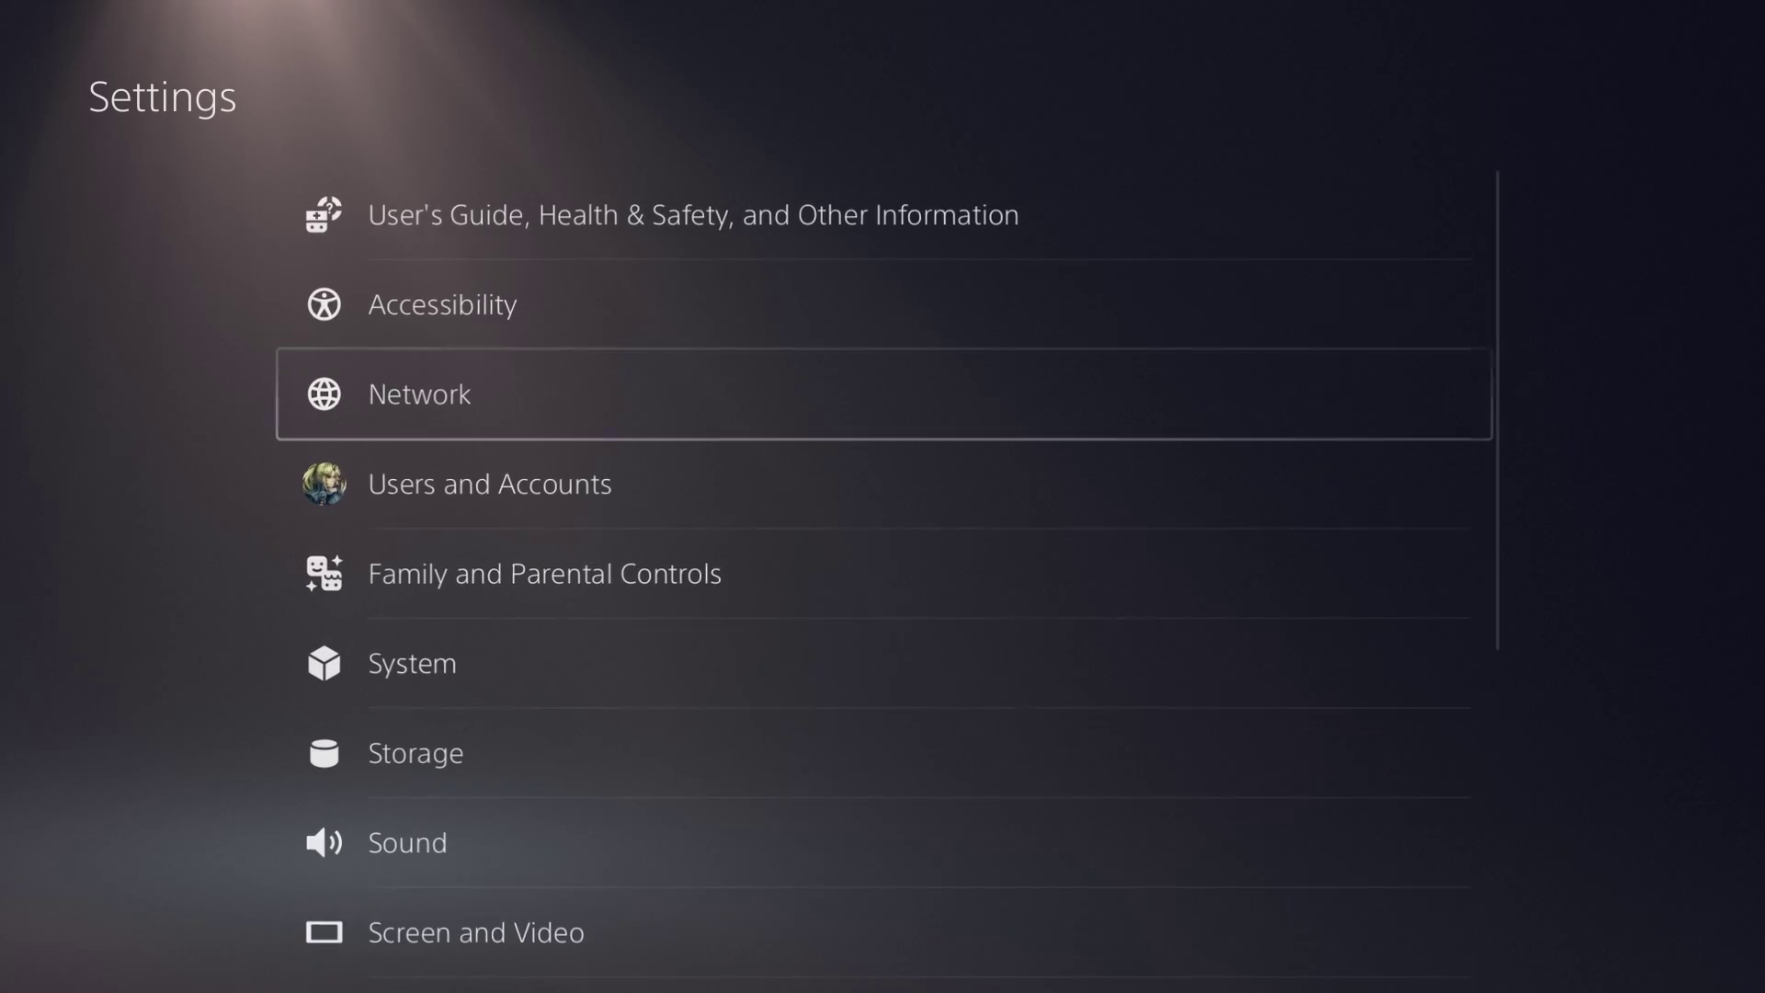
pyautogui.press('Down')
pyautogui.press('Down')
pyautogui.press('Down')
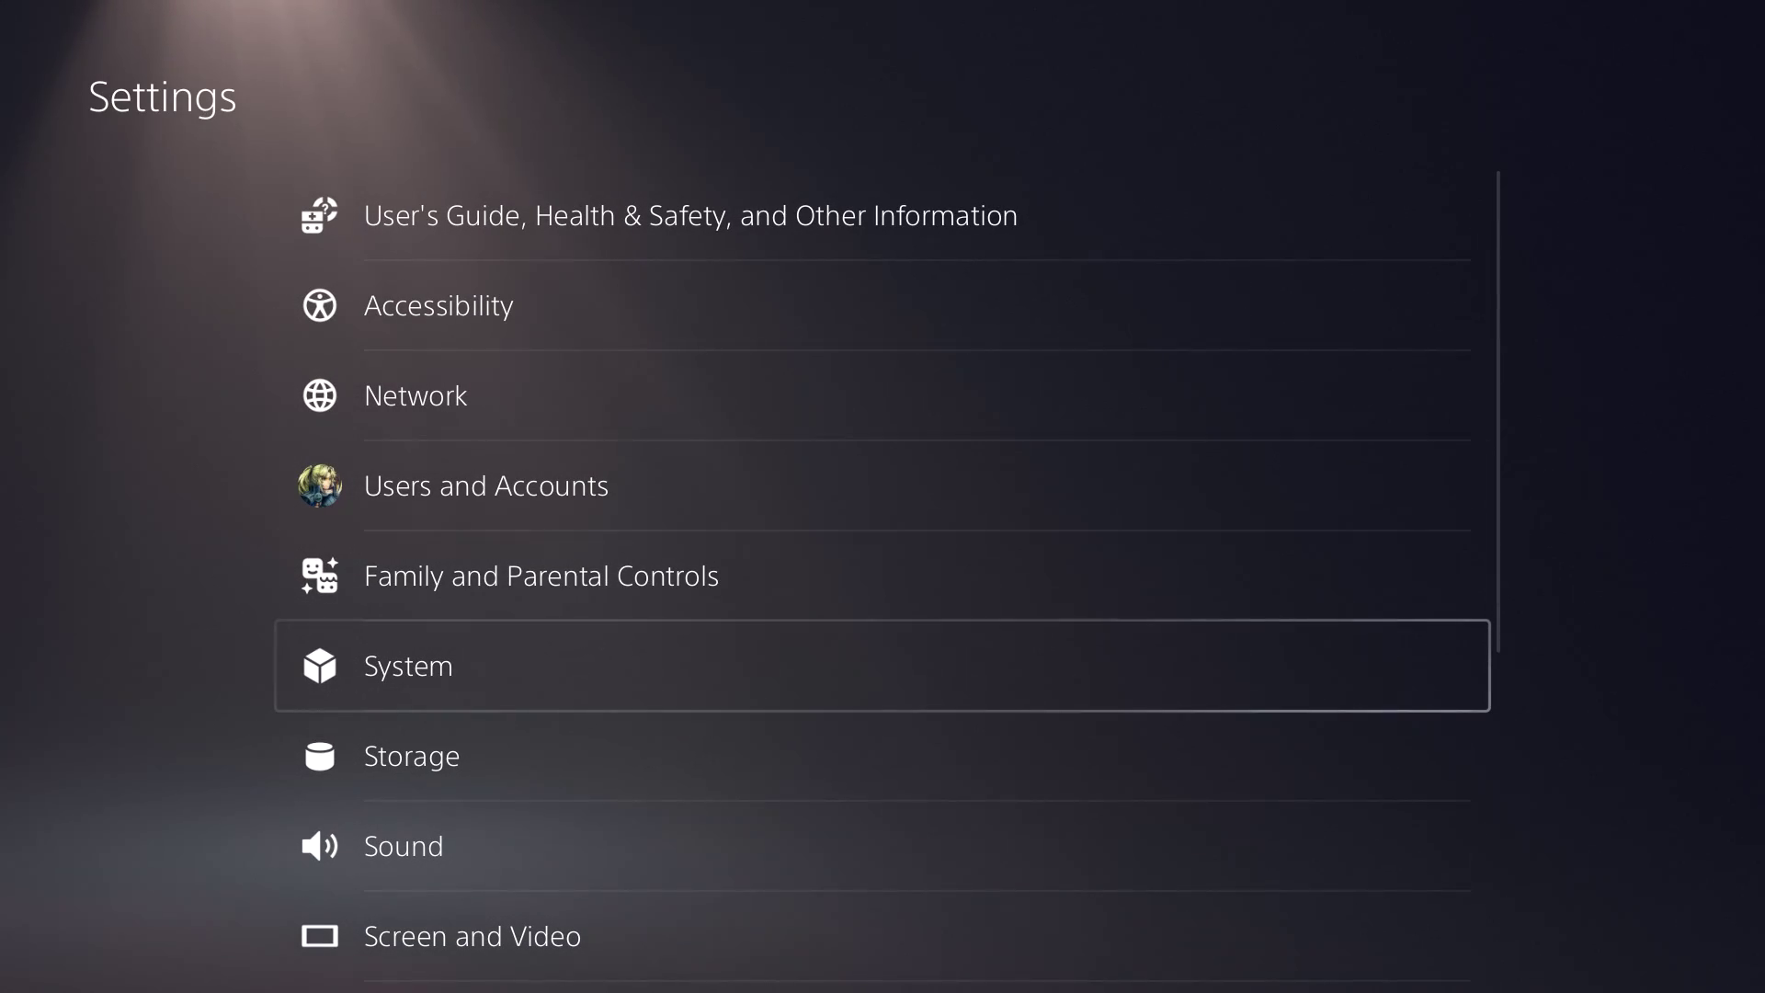
pyautogui.press('Down')
pyautogui.press('Return')
pyautogui.press('Right')
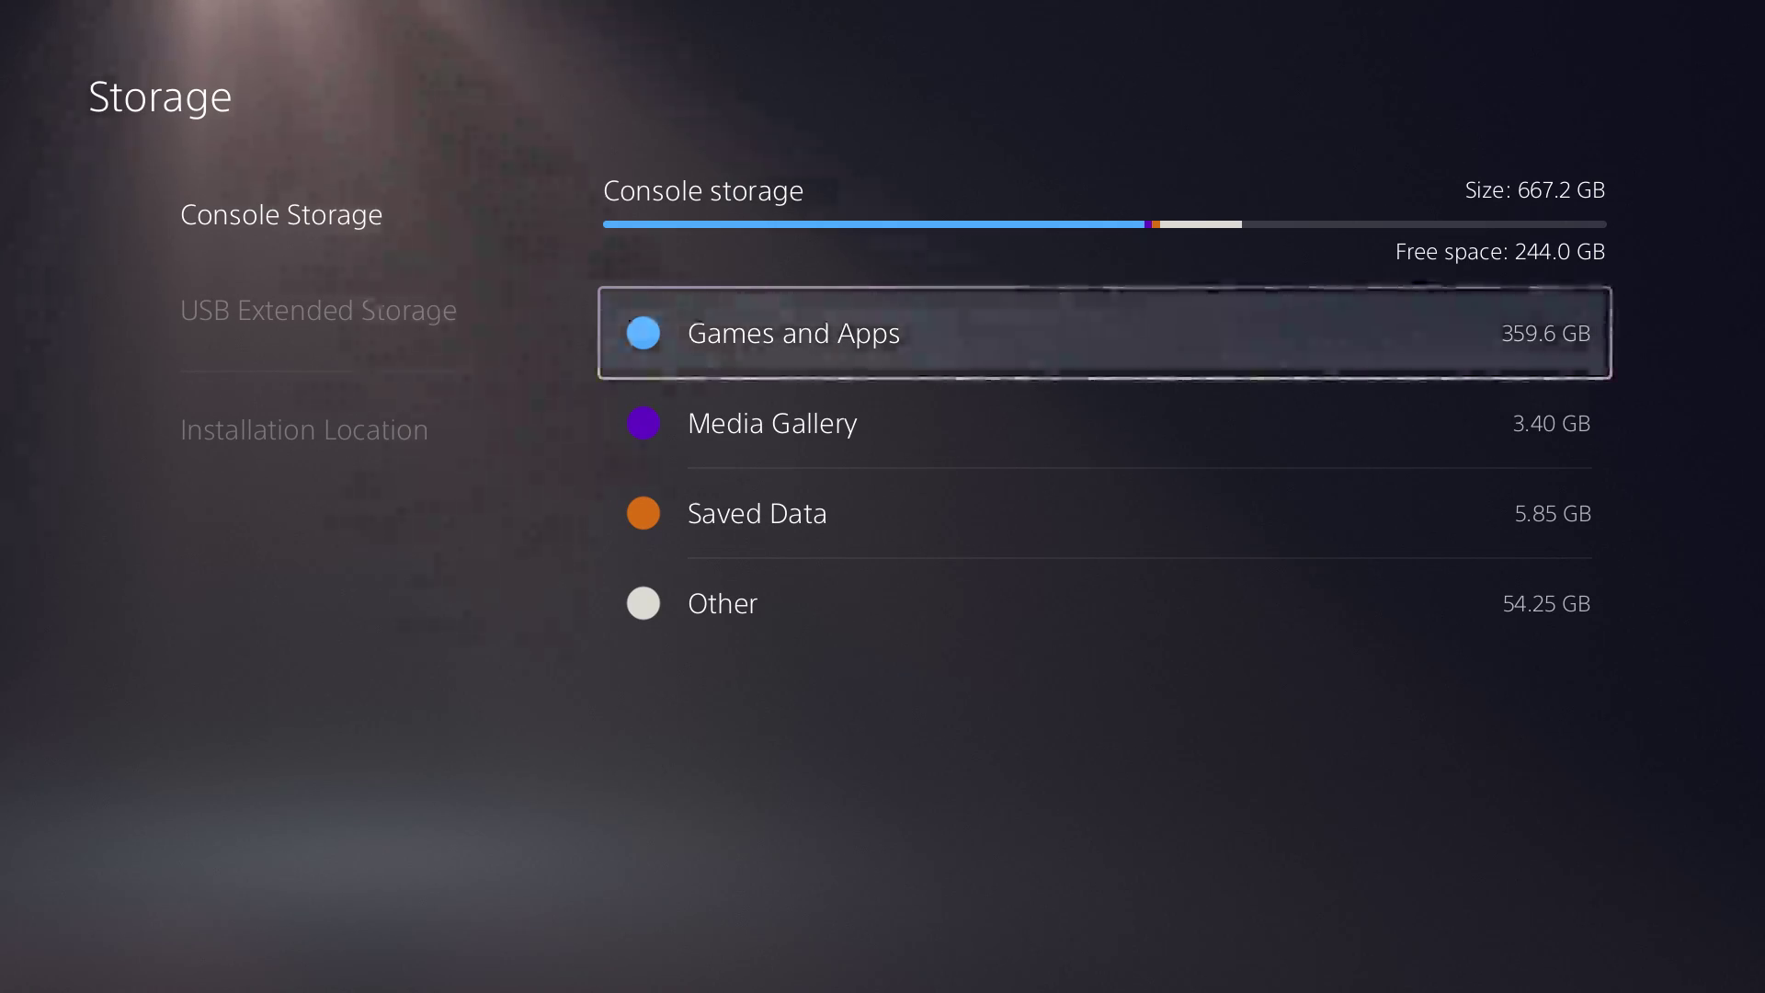
pyautogui.press('Down')
pyautogui.press('Up')
pyautogui.press('Return')
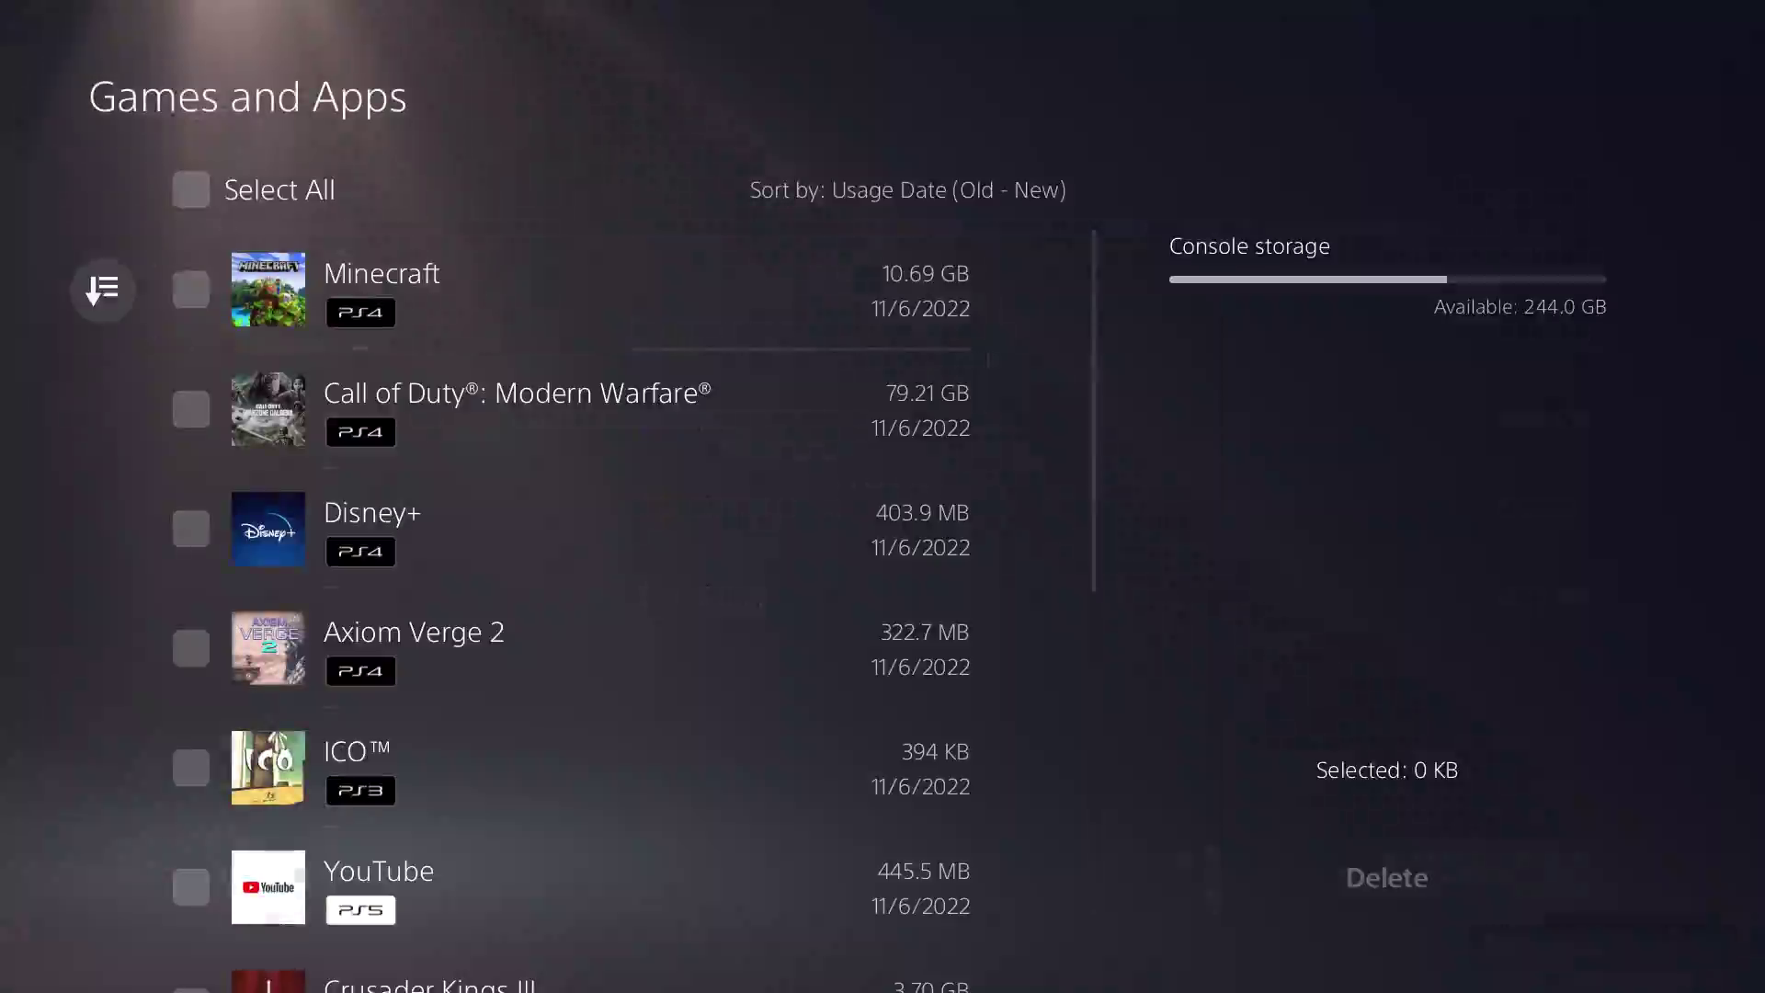
pyautogui.press('Down')
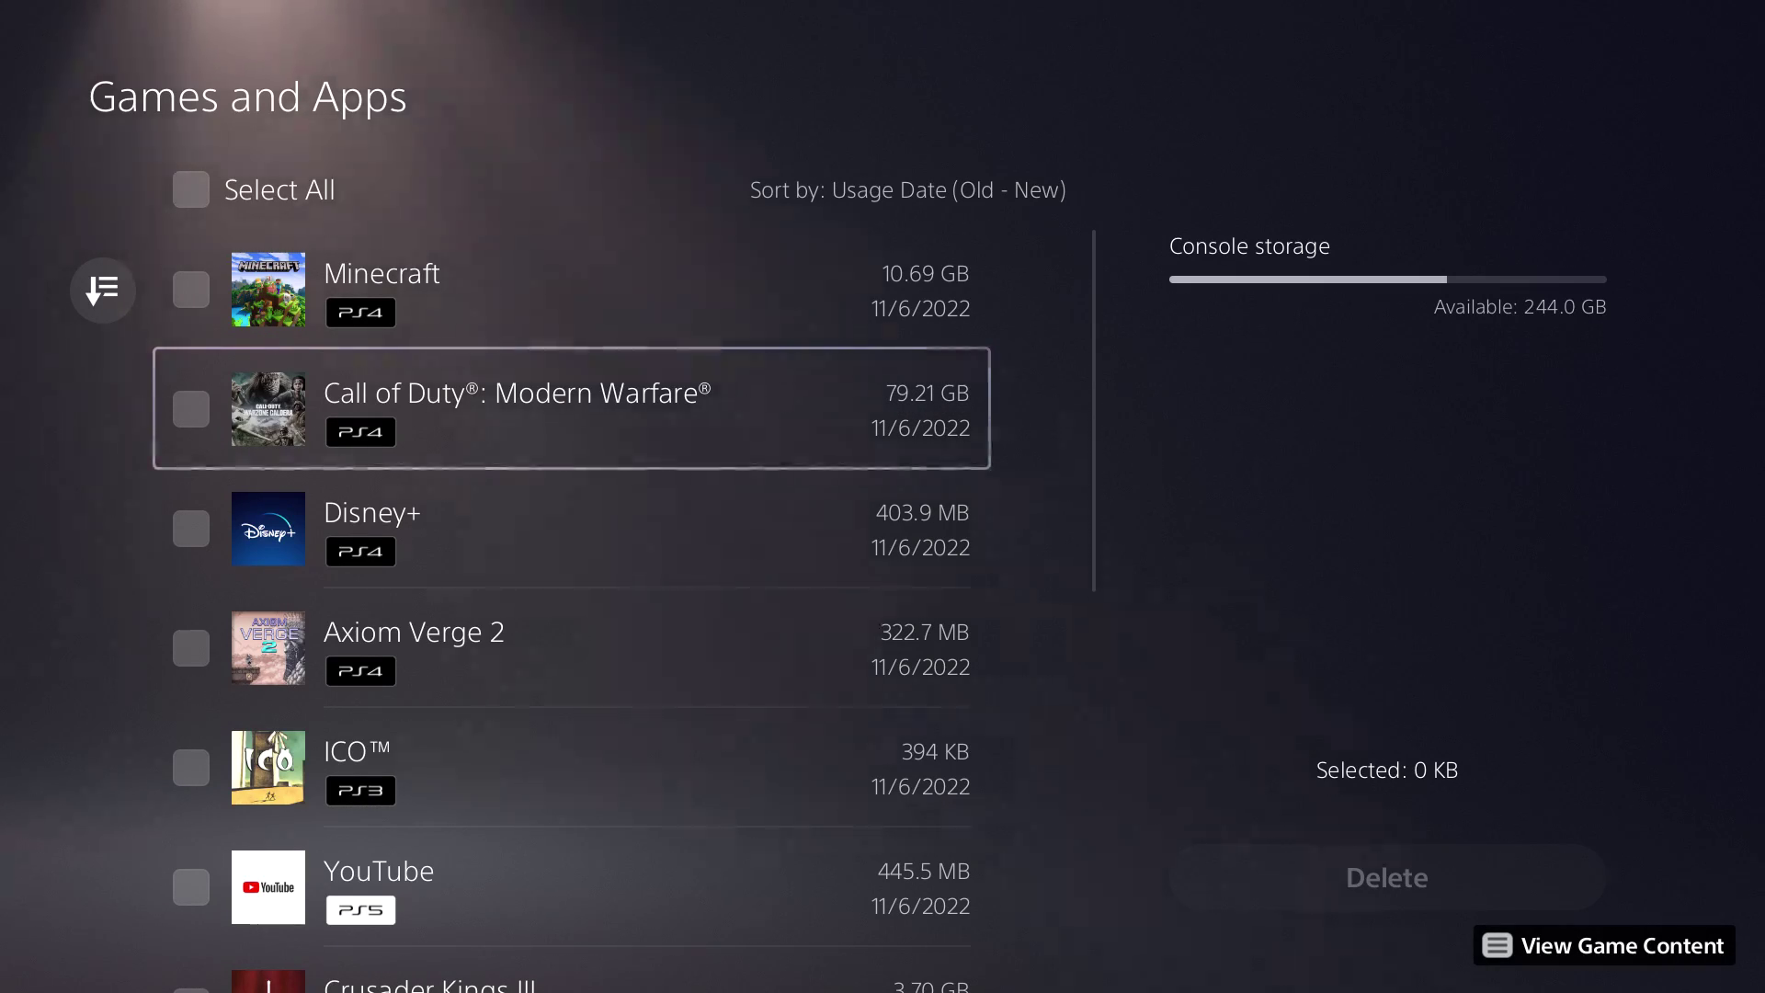
pyautogui.press('Down')
pyautogui.press('Down')
pyautogui.press('Down')
pyautogui.press('Down')
pyautogui.press('Down')
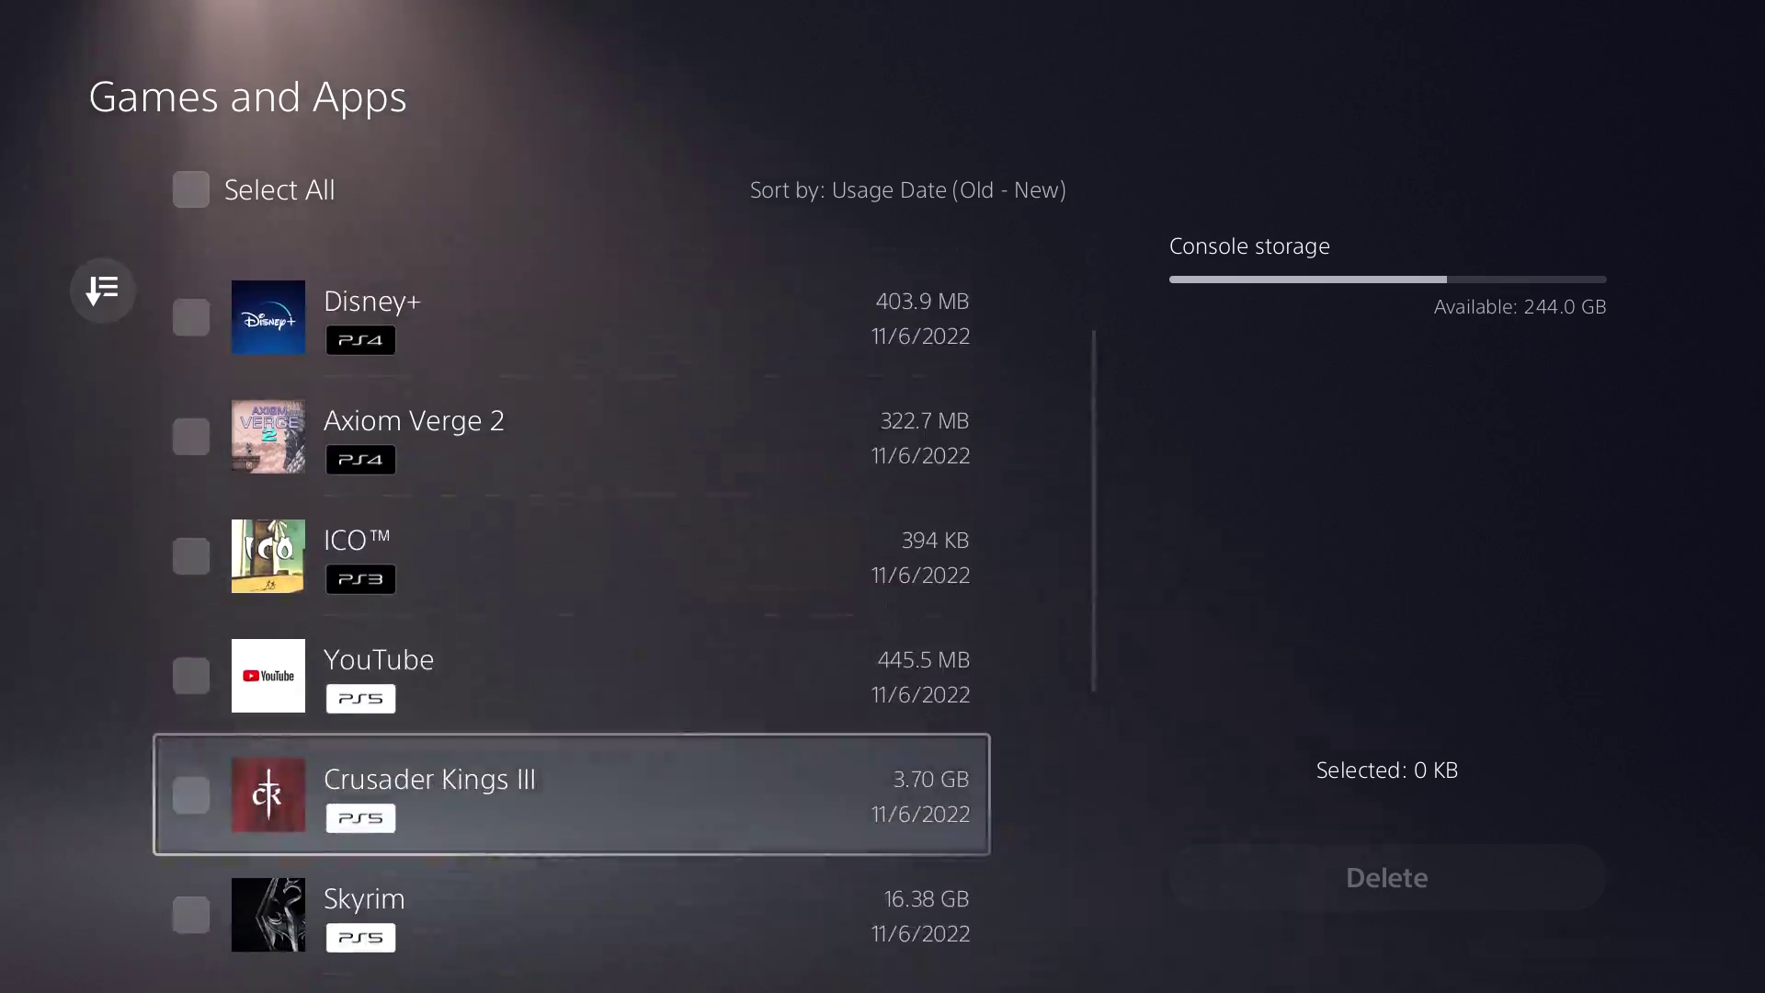
pyautogui.press('Down')
pyautogui.press('Down')
pyautogui.press('Up')
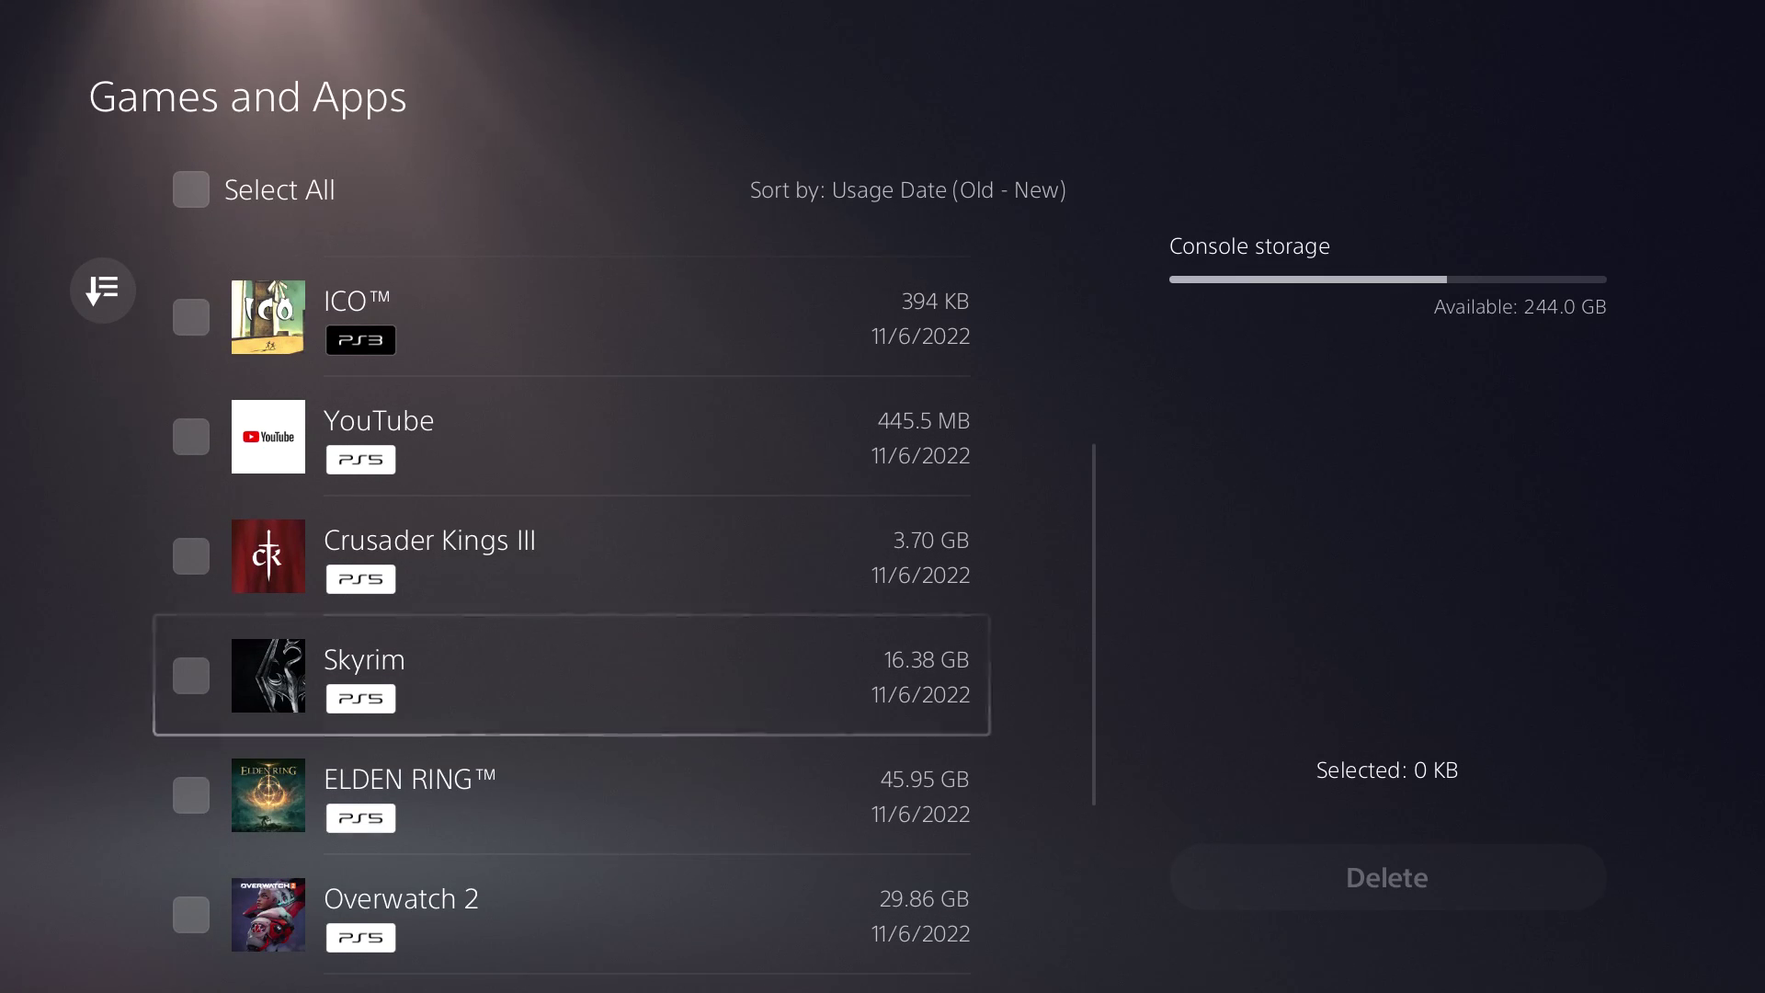
pyautogui.press('Down')
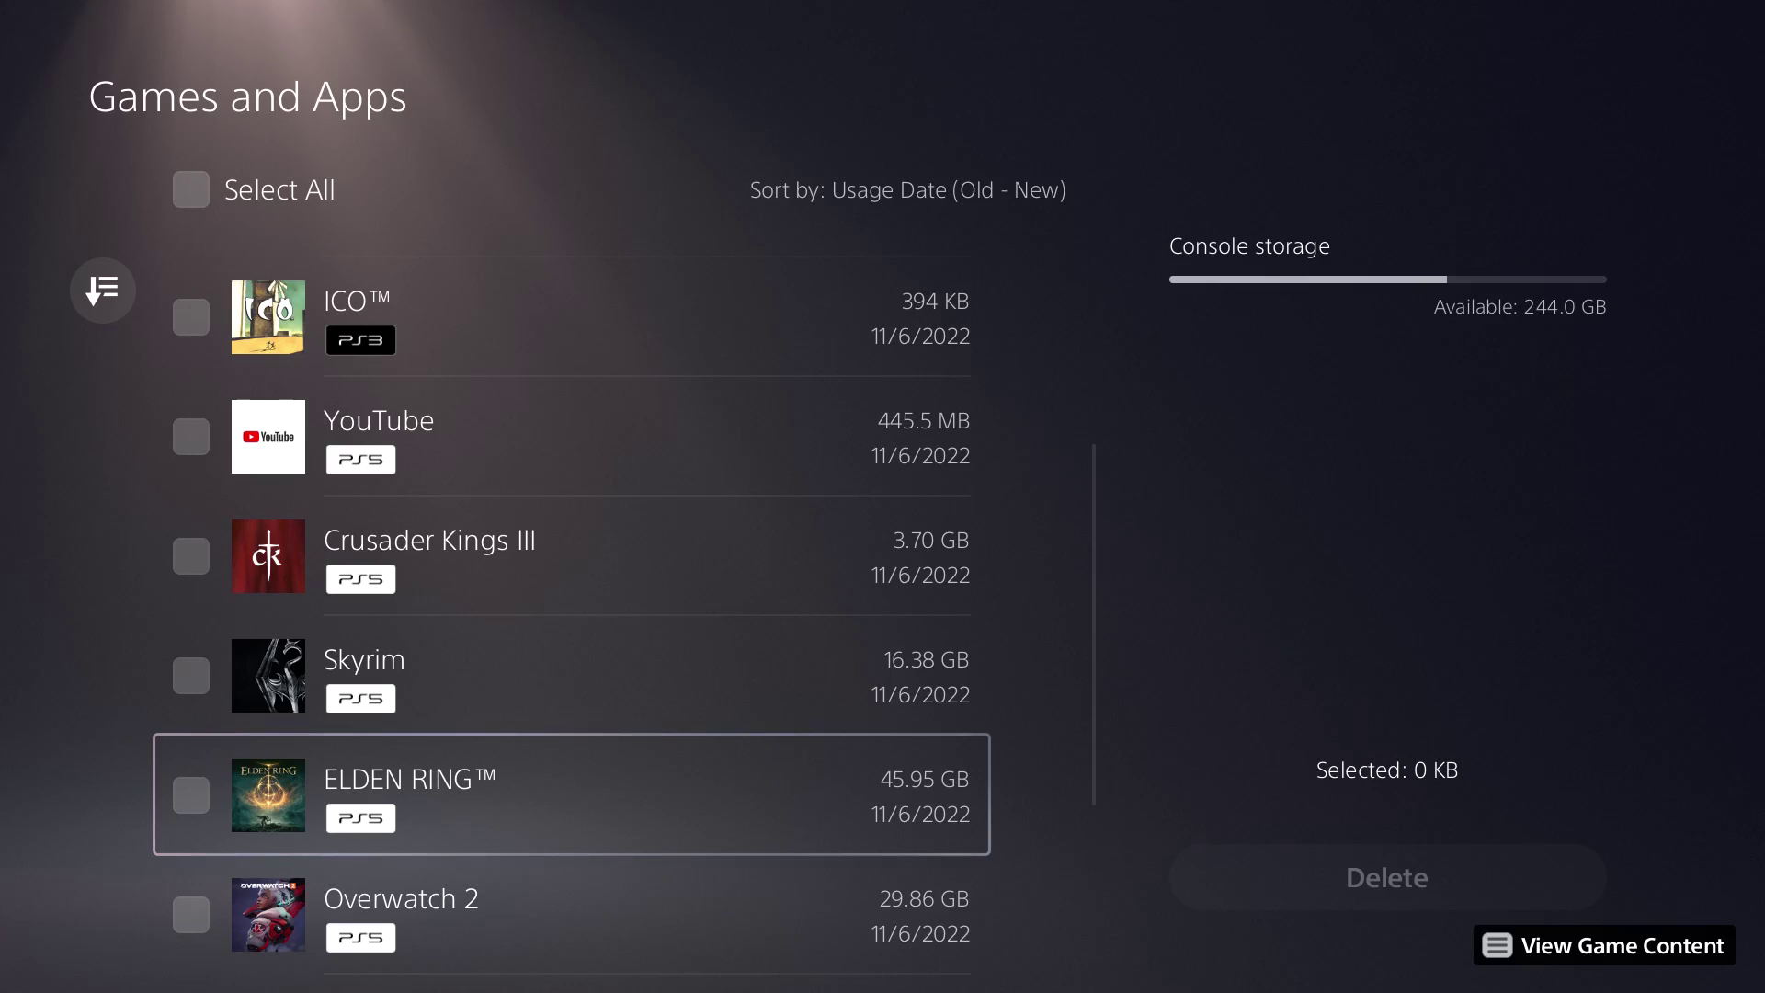
pyautogui.press('Escape')
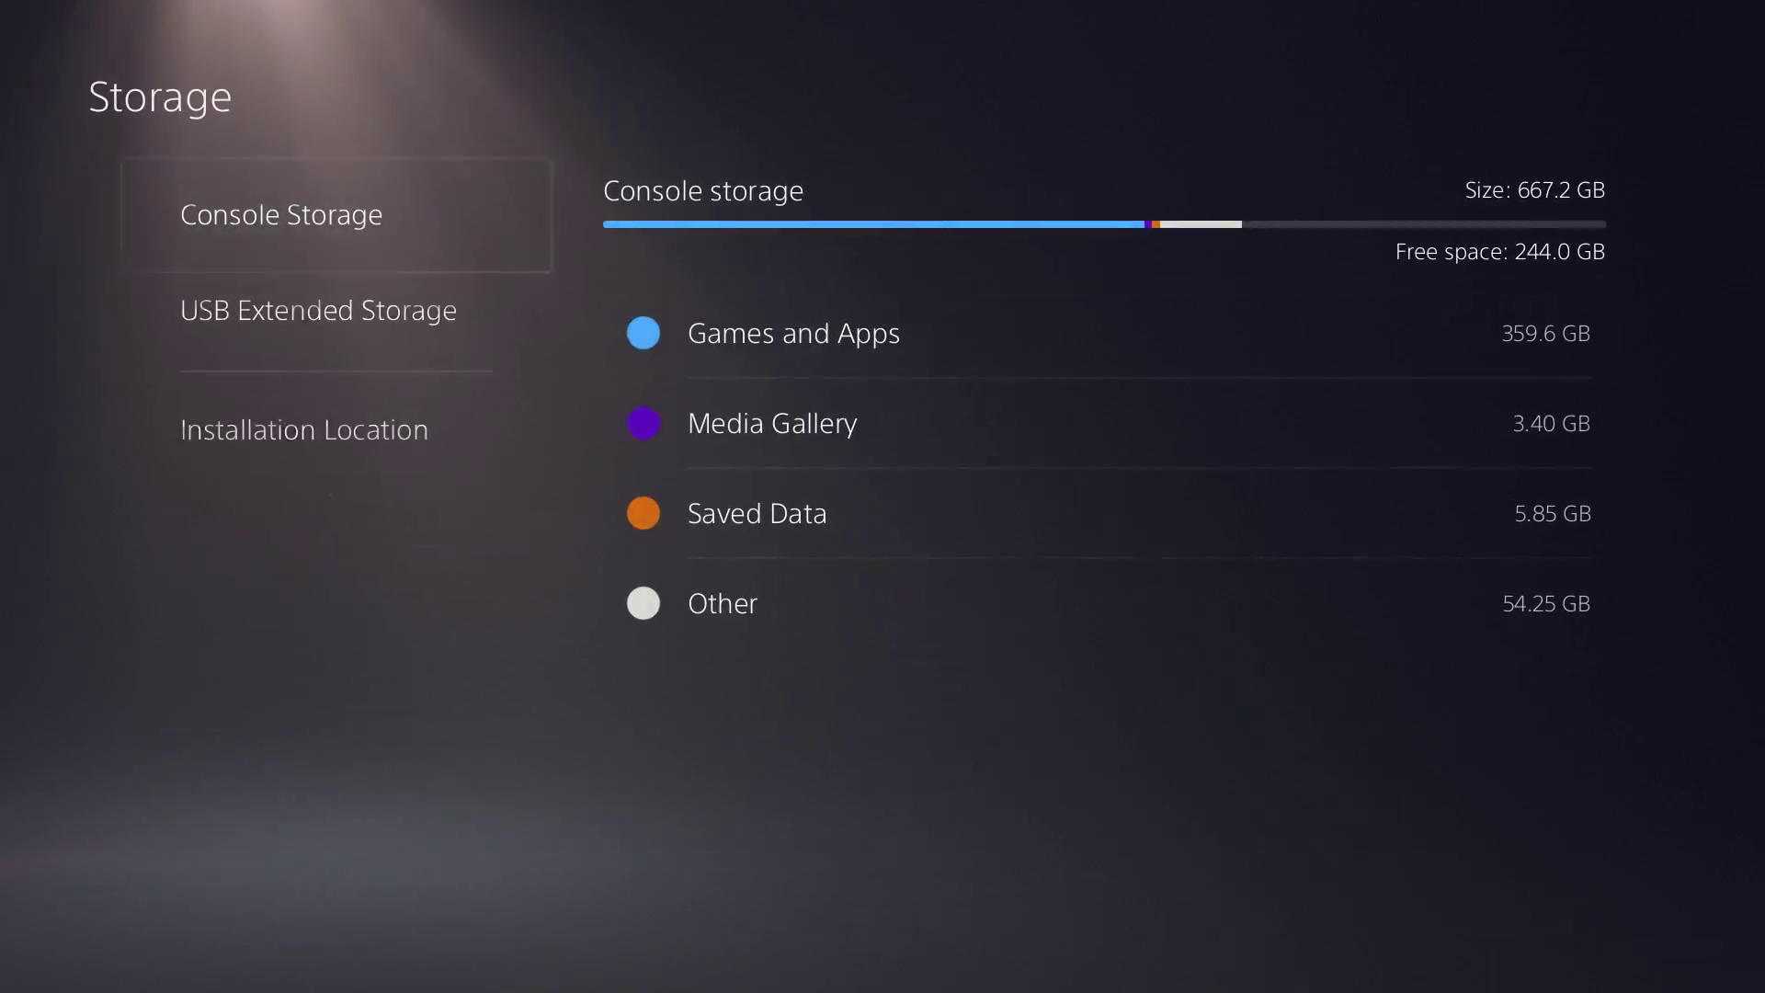
pyautogui.press('Escape')
pyautogui.press('Escape')
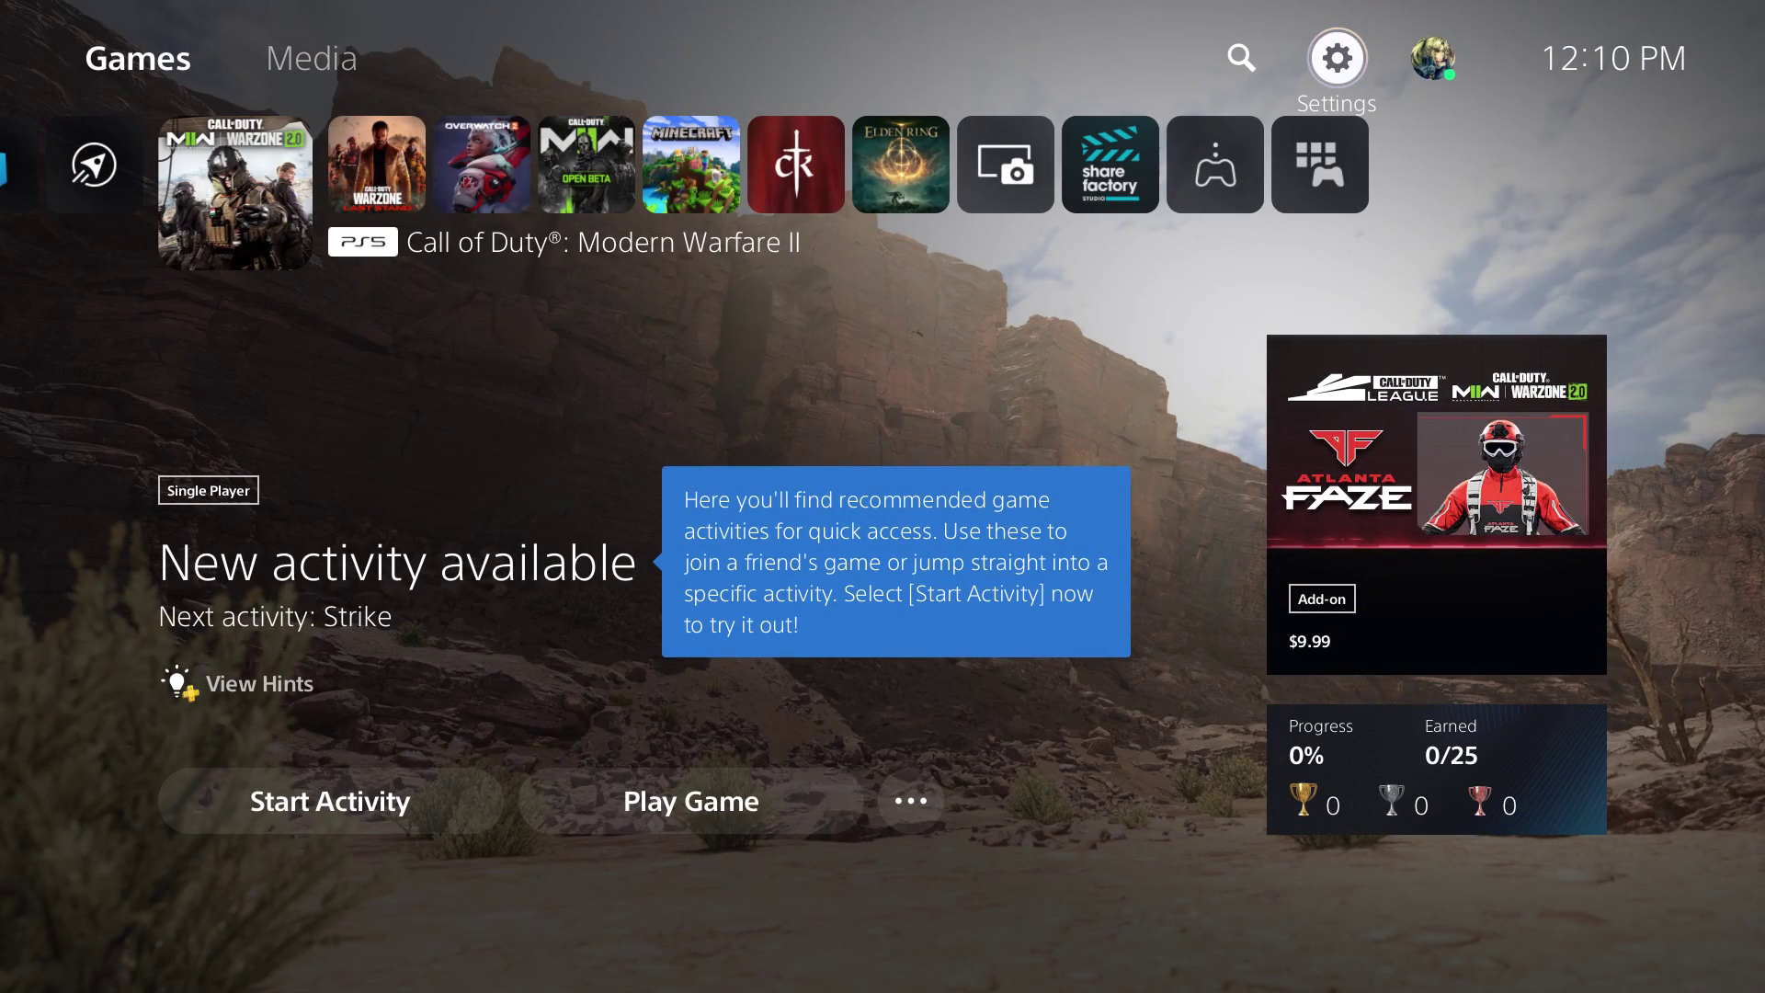
# - Go to Network > Set Up Internet Connection and open the connected Wi-Fi network's options
pyautogui.press('Return')
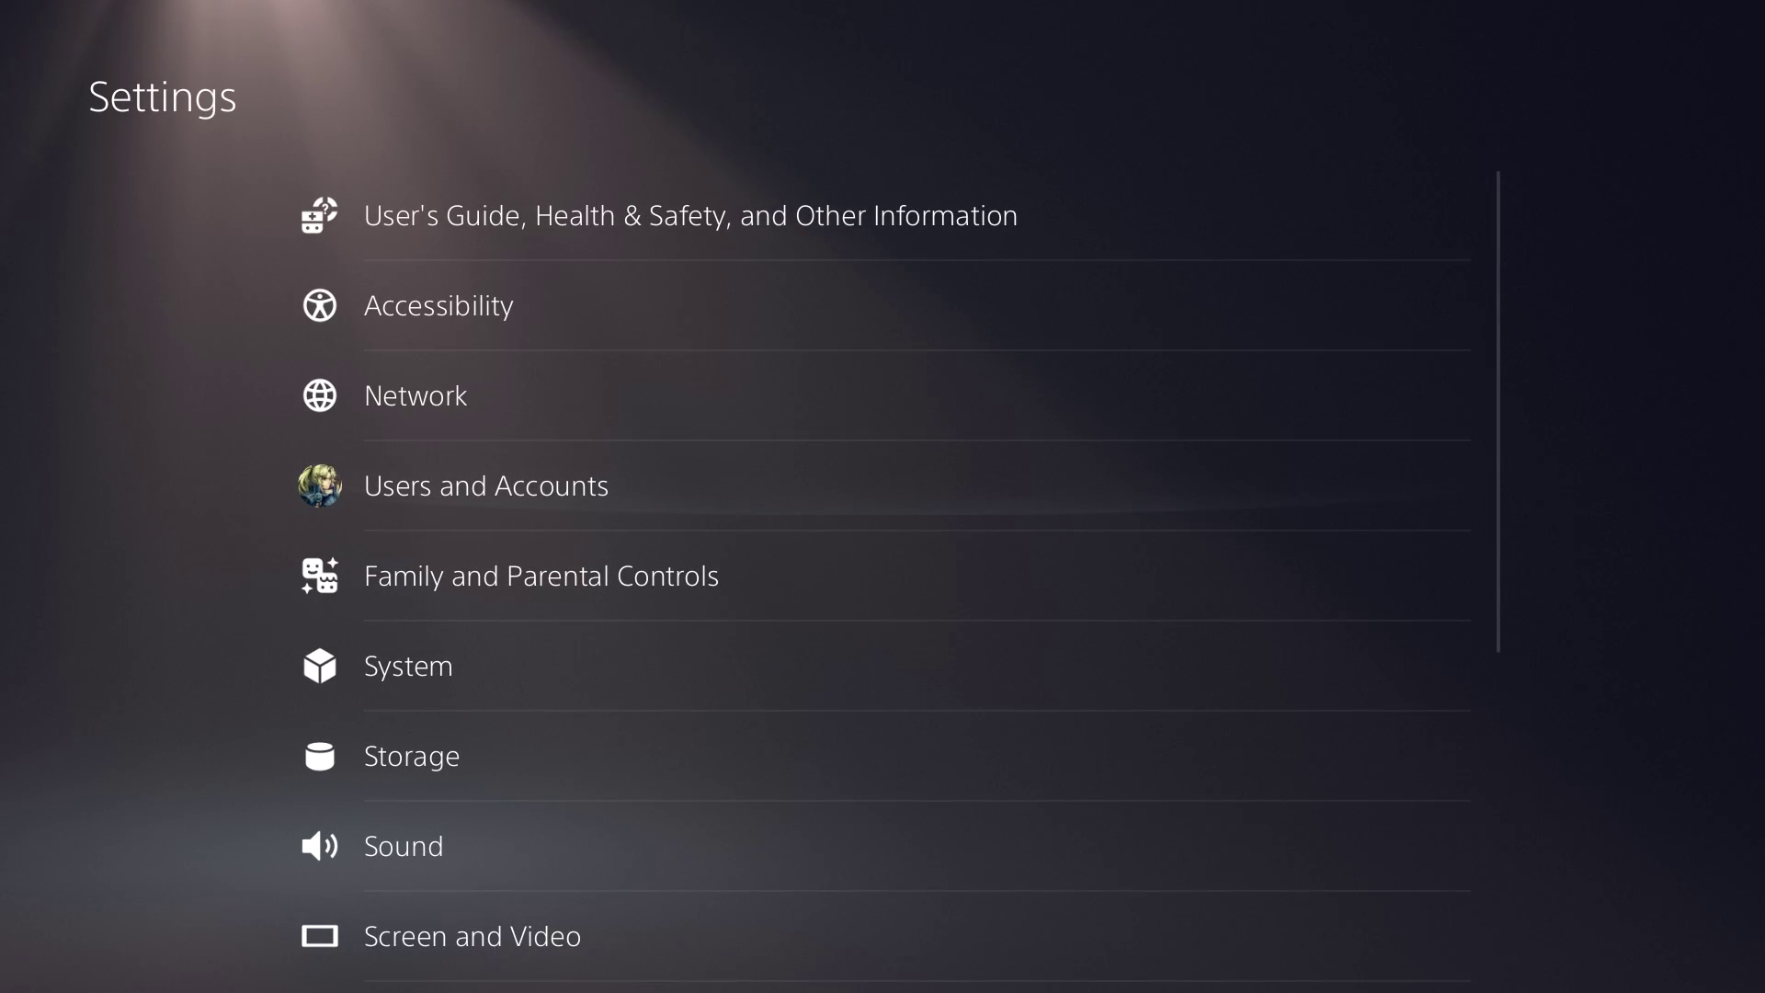
pyautogui.press('Return')
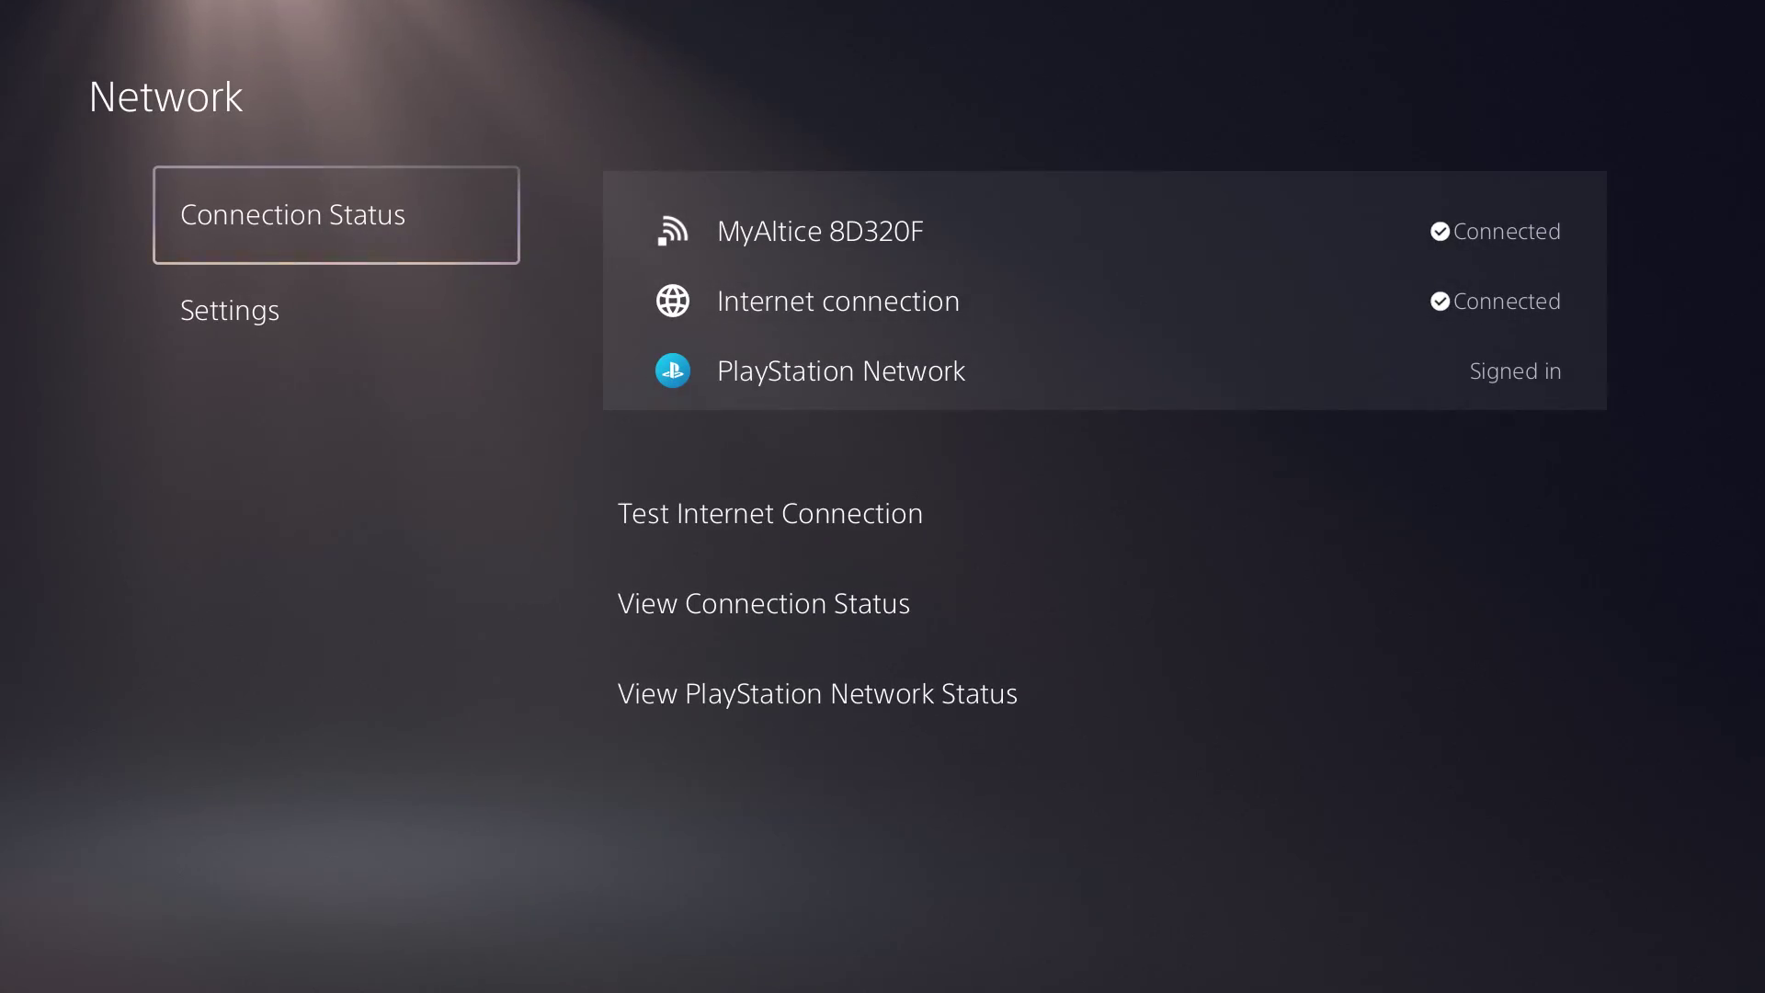
pyautogui.press('Down')
pyautogui.press('Right')
pyautogui.press('Down')
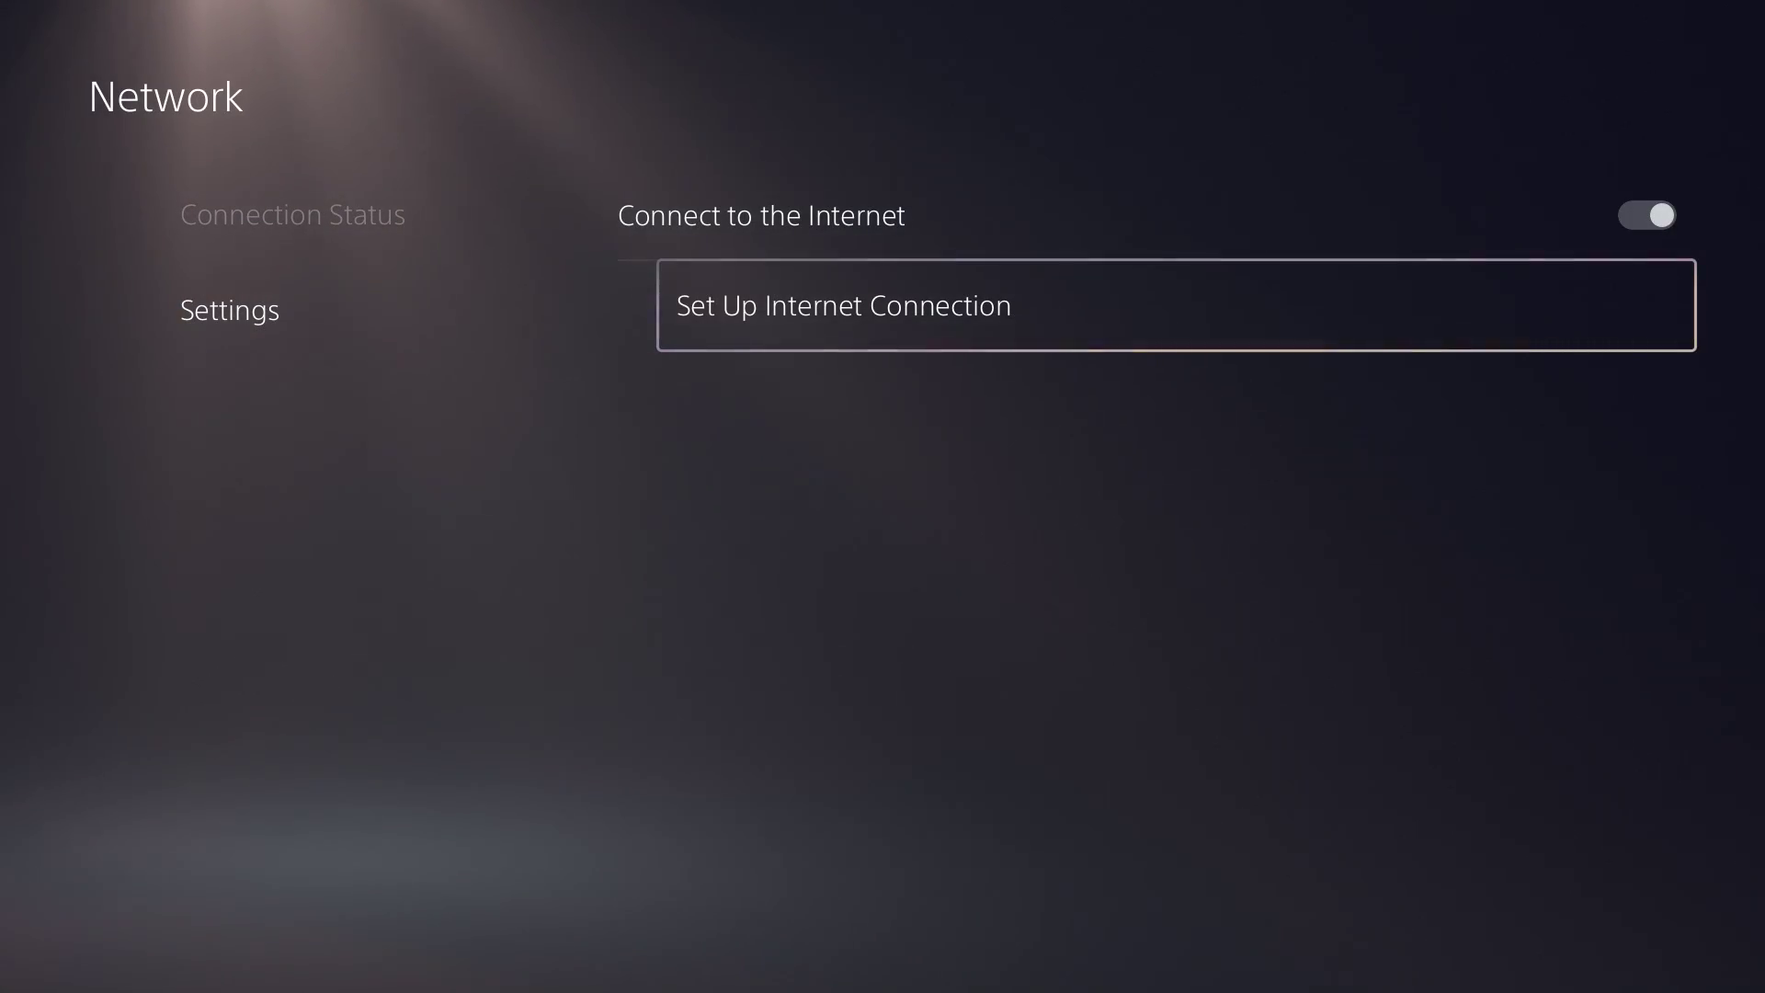
pyautogui.press('Return')
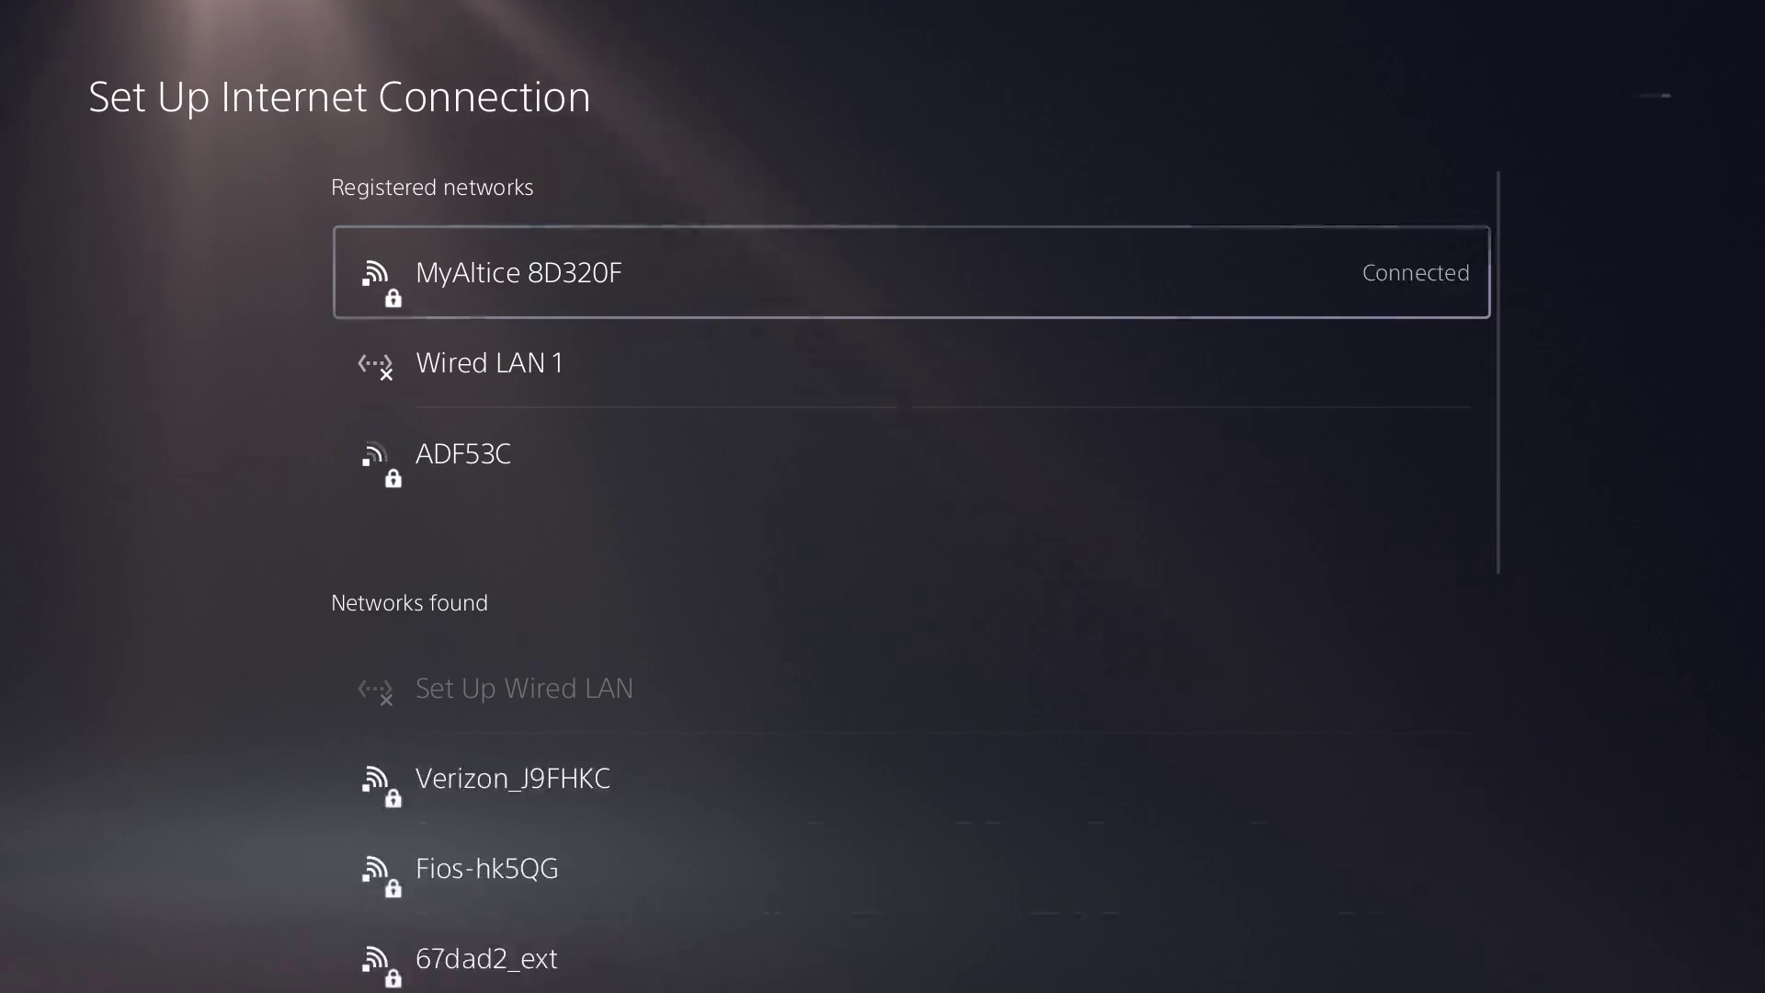
pyautogui.press('Menu')
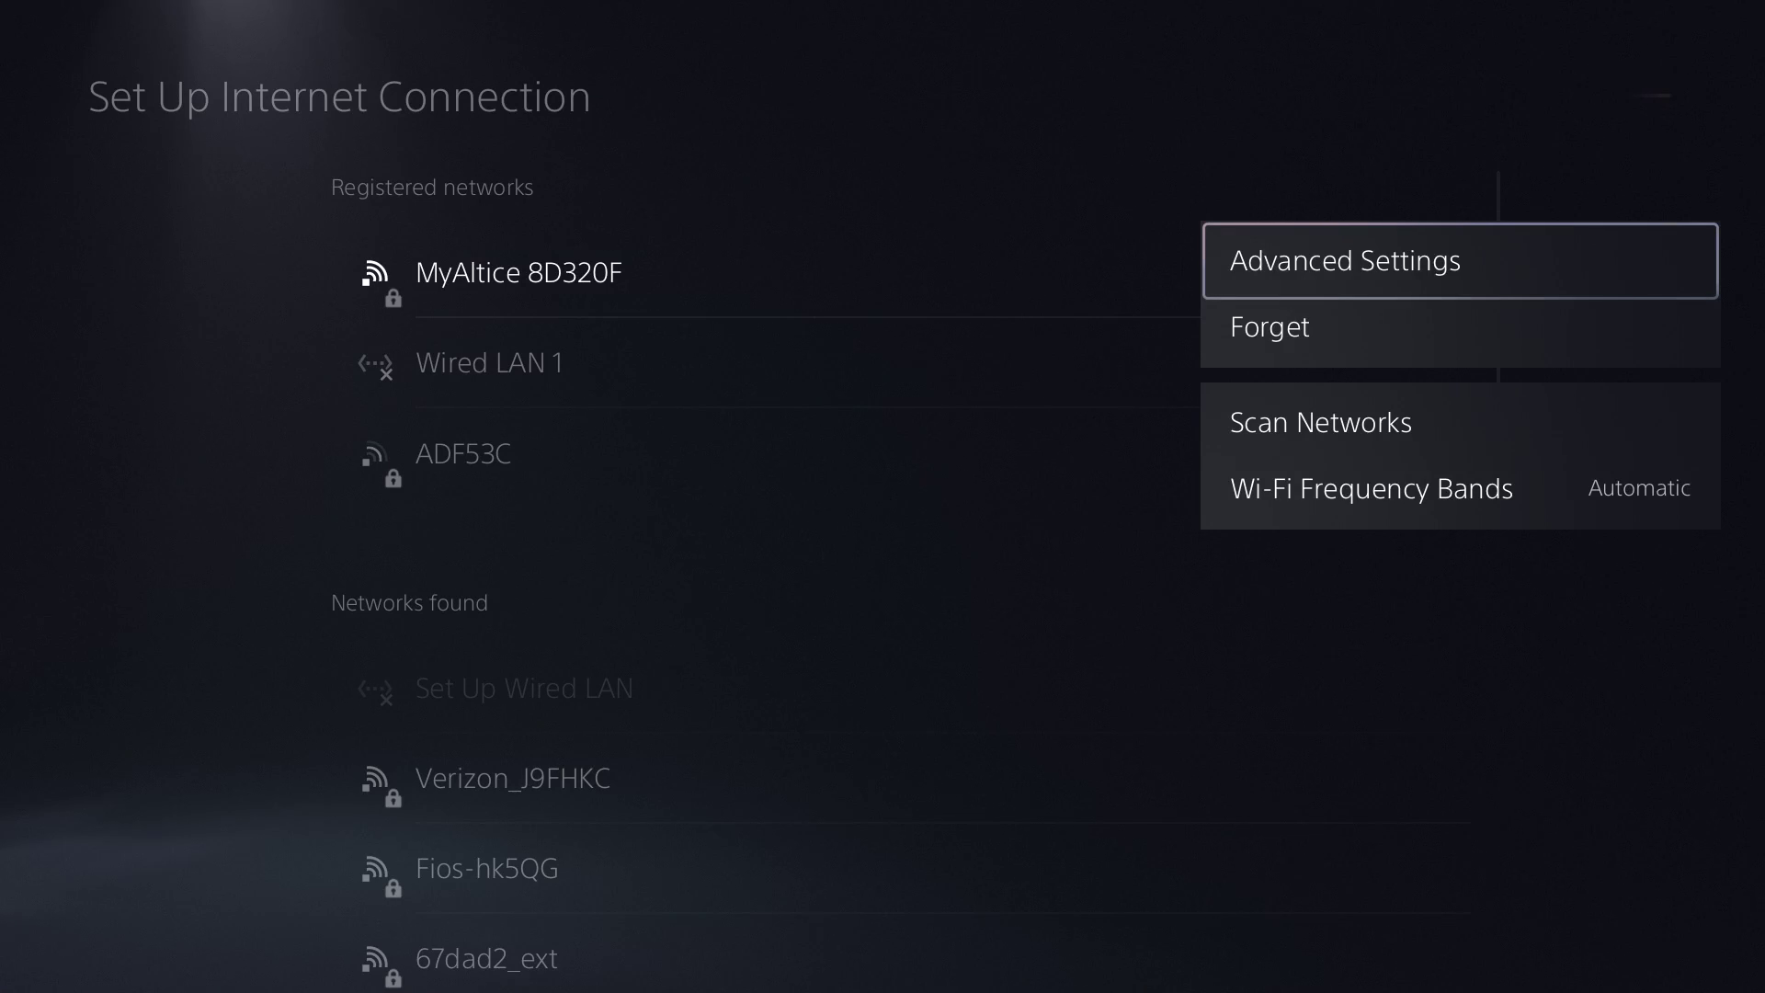
pyautogui.press('Return')
# - Keep DNS Settings on Manual and move to the Primary DNS 1.1.1.1 entry
pyautogui.press('Down')
pyautogui.press('Down')
pyautogui.press('Down')
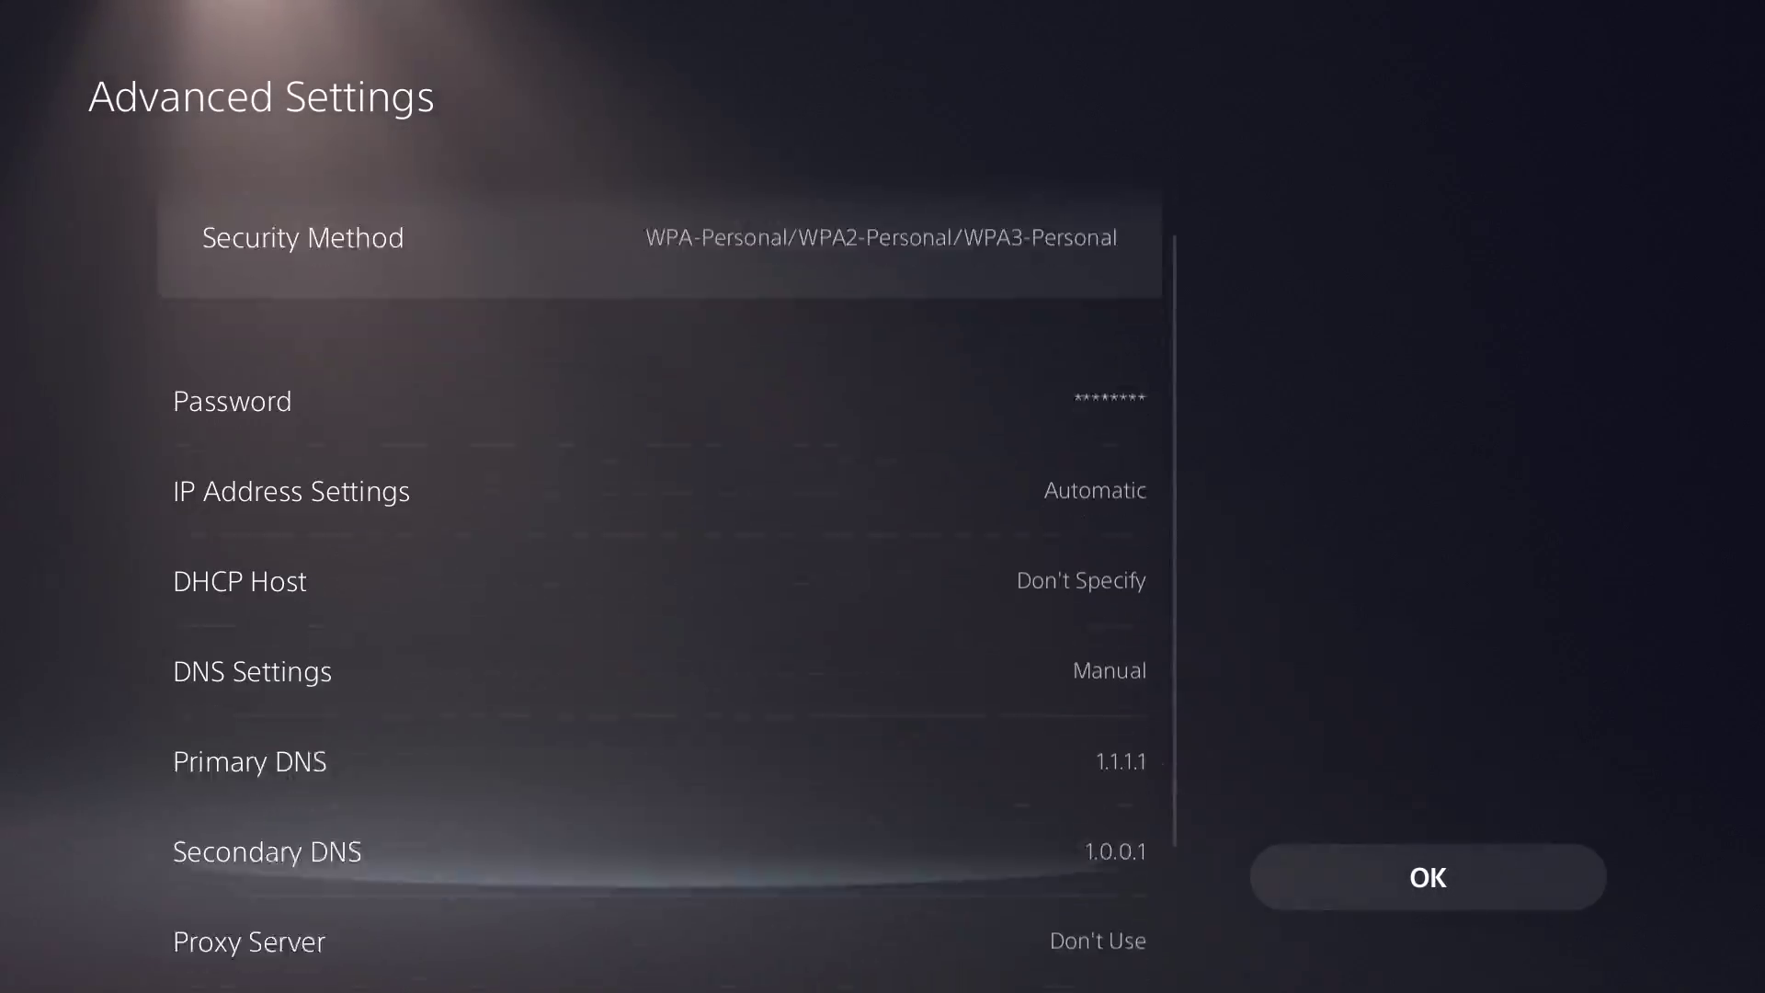
pyautogui.press('Return')
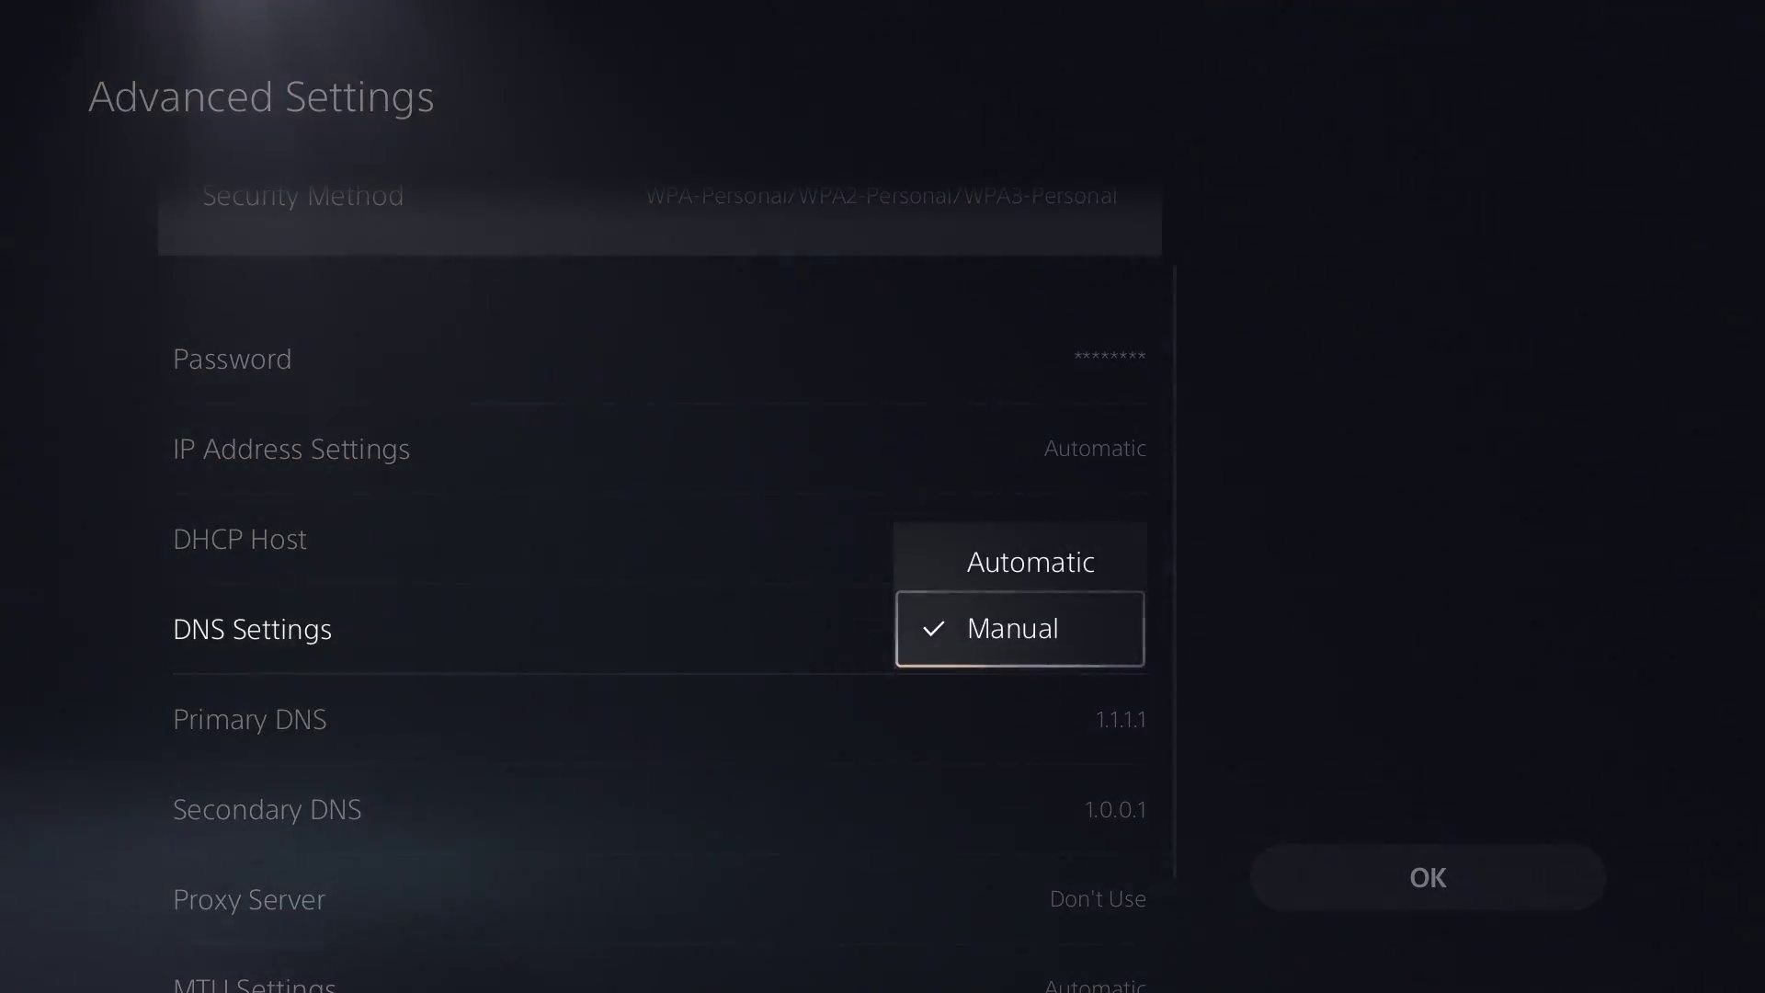
pyautogui.press('Return')
pyautogui.press('Down')
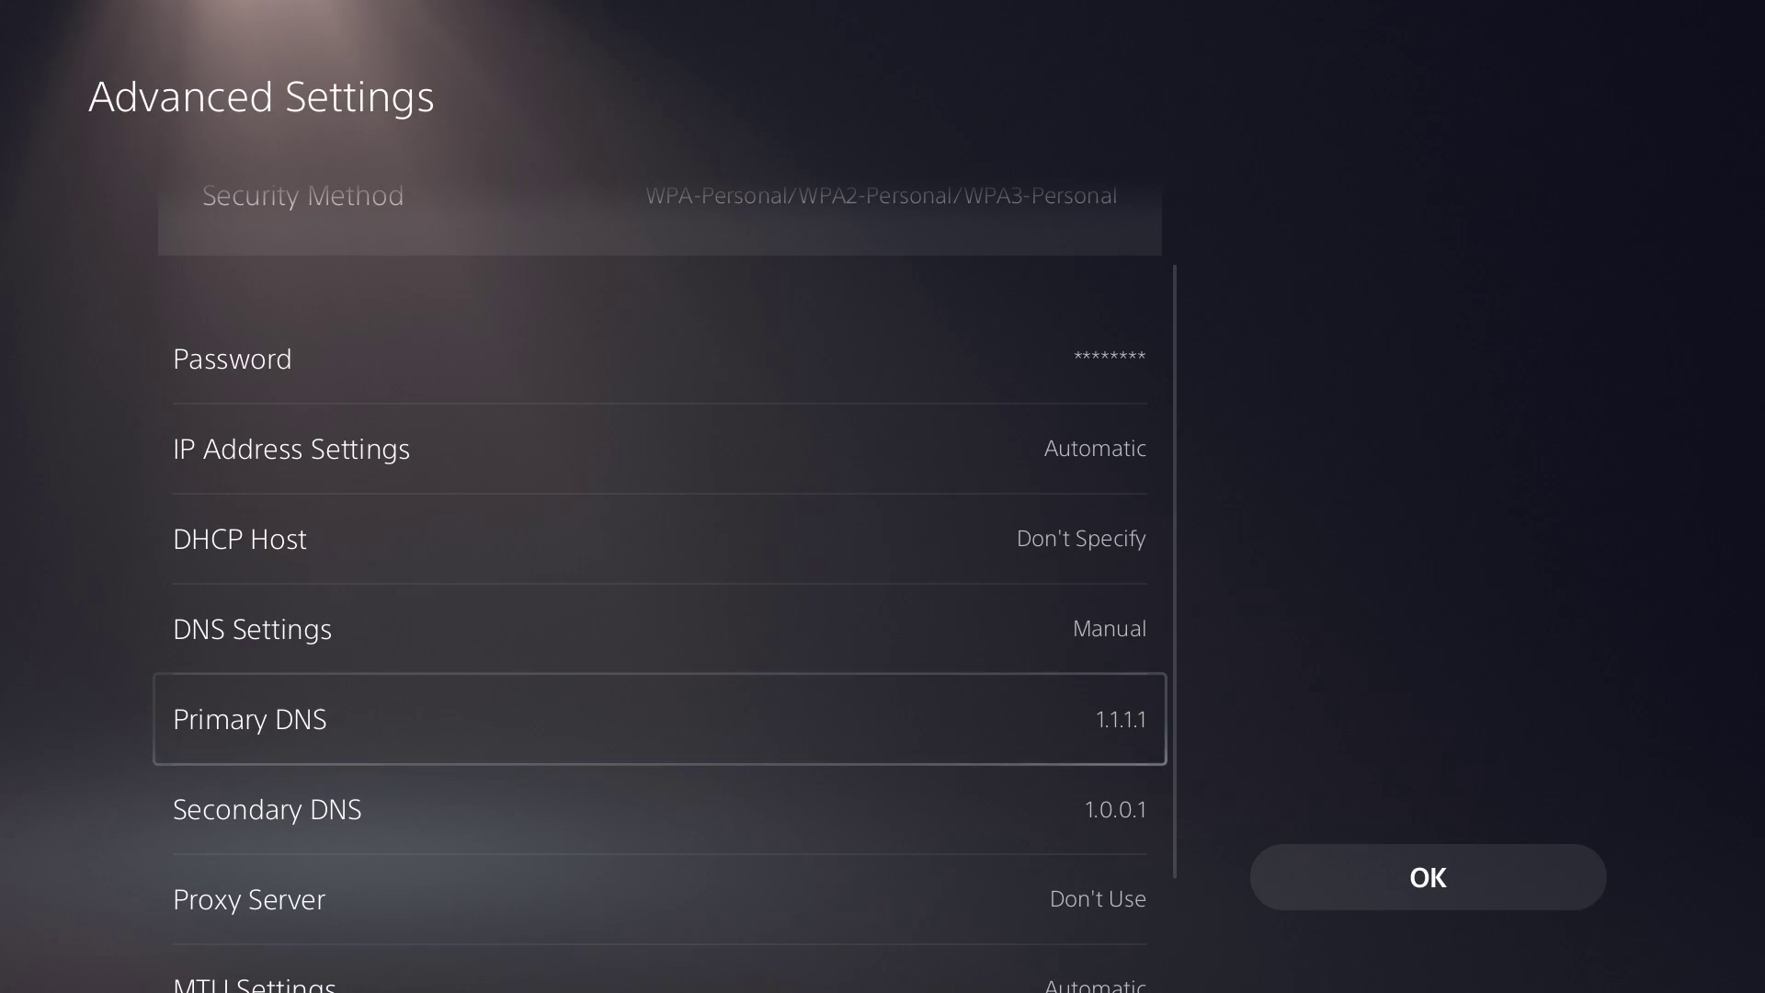